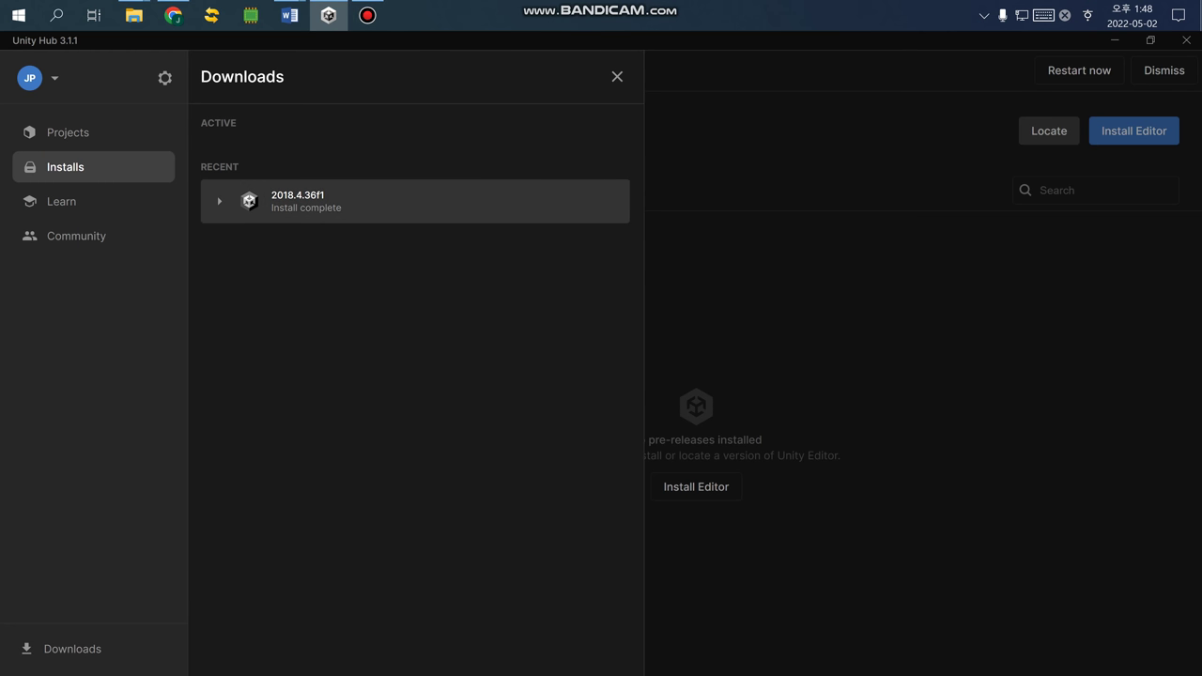
Begin a new 3D project in Unity Hub on editor 2018.4.36f1 and open the location chooser.
left_click(67, 133)
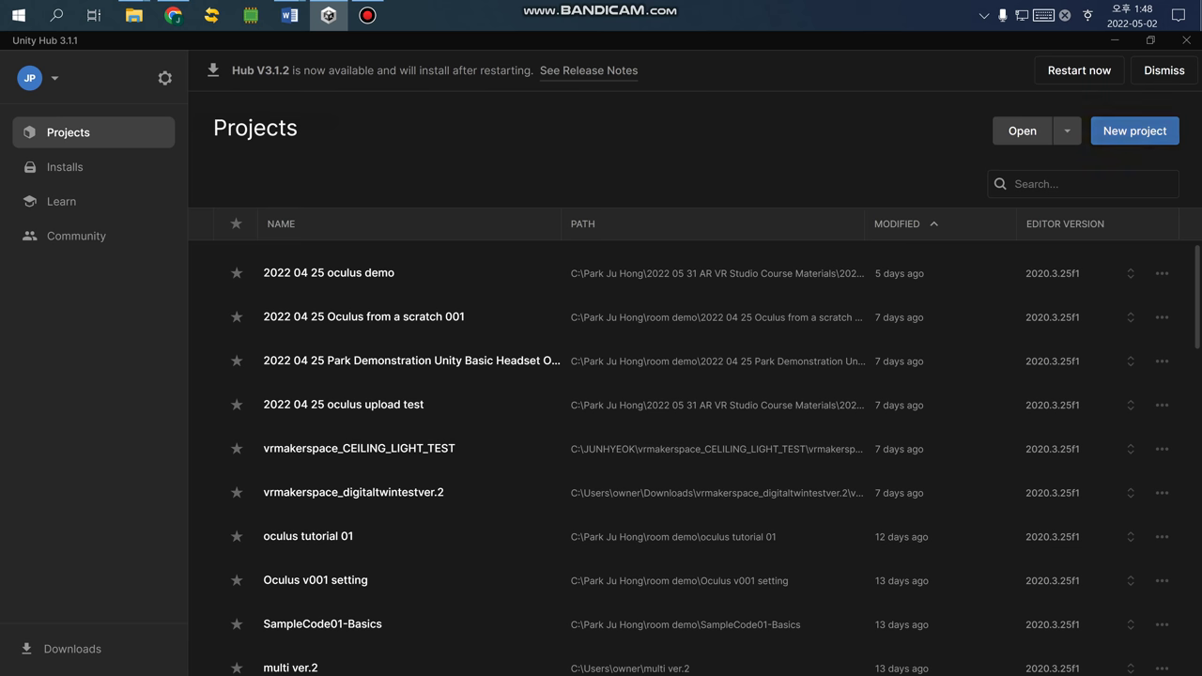
left_click(1134, 130)
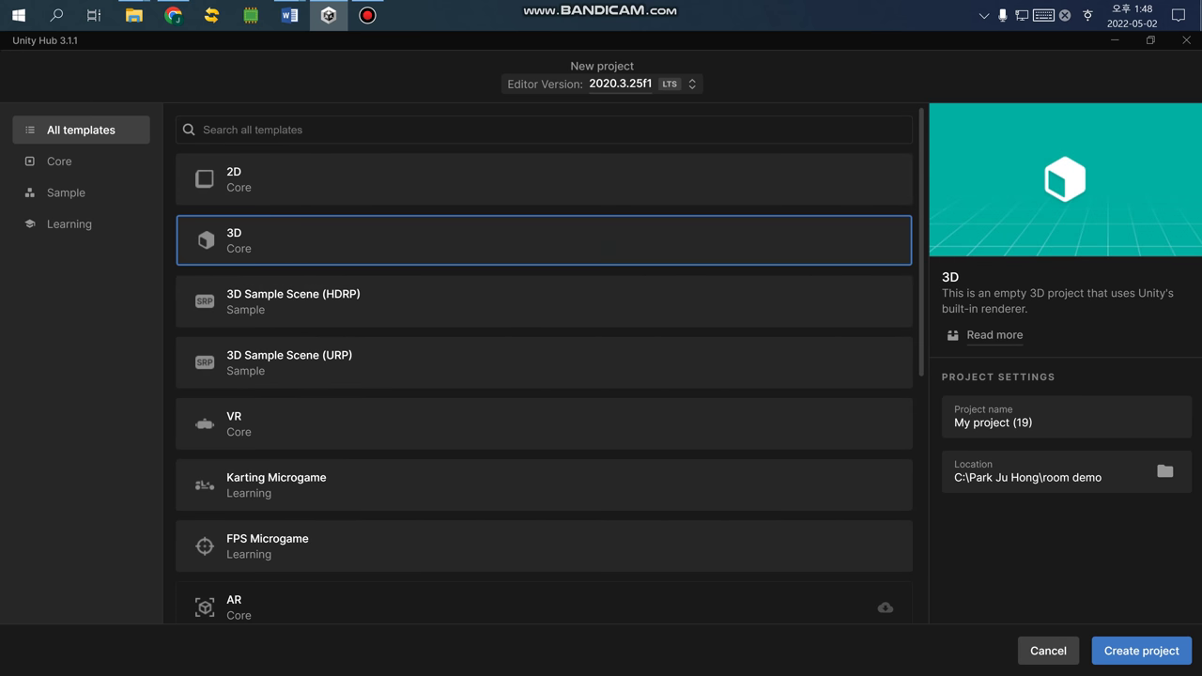
left_click(620, 84)
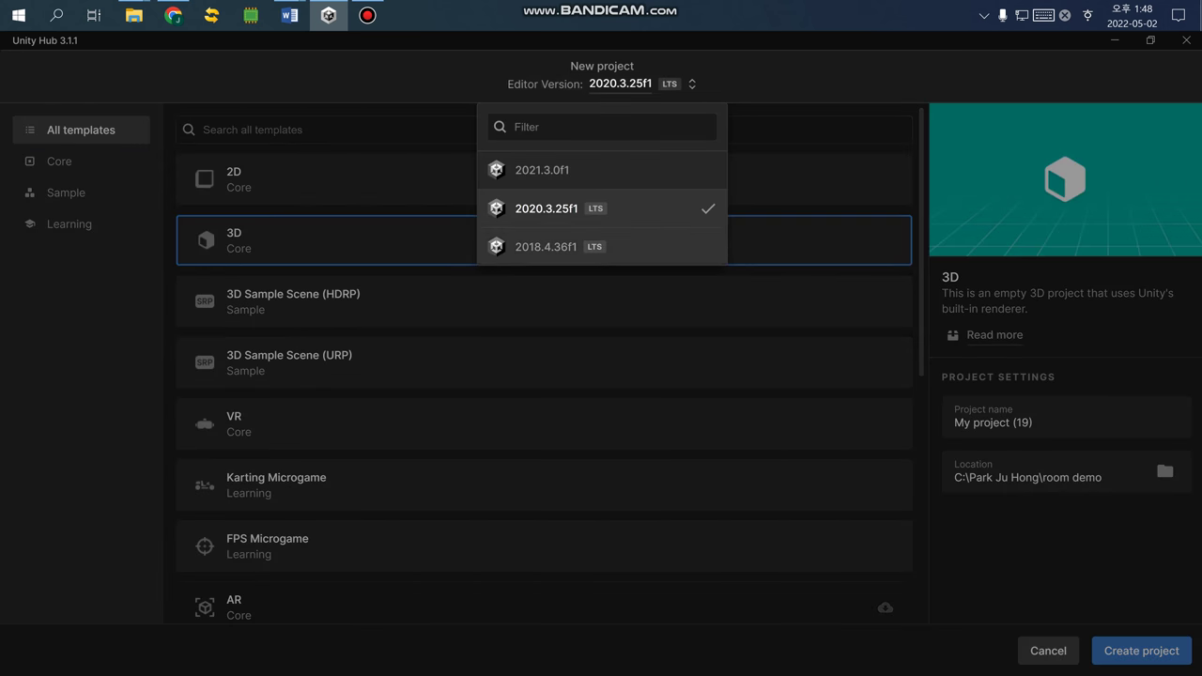
left_click(554, 246)
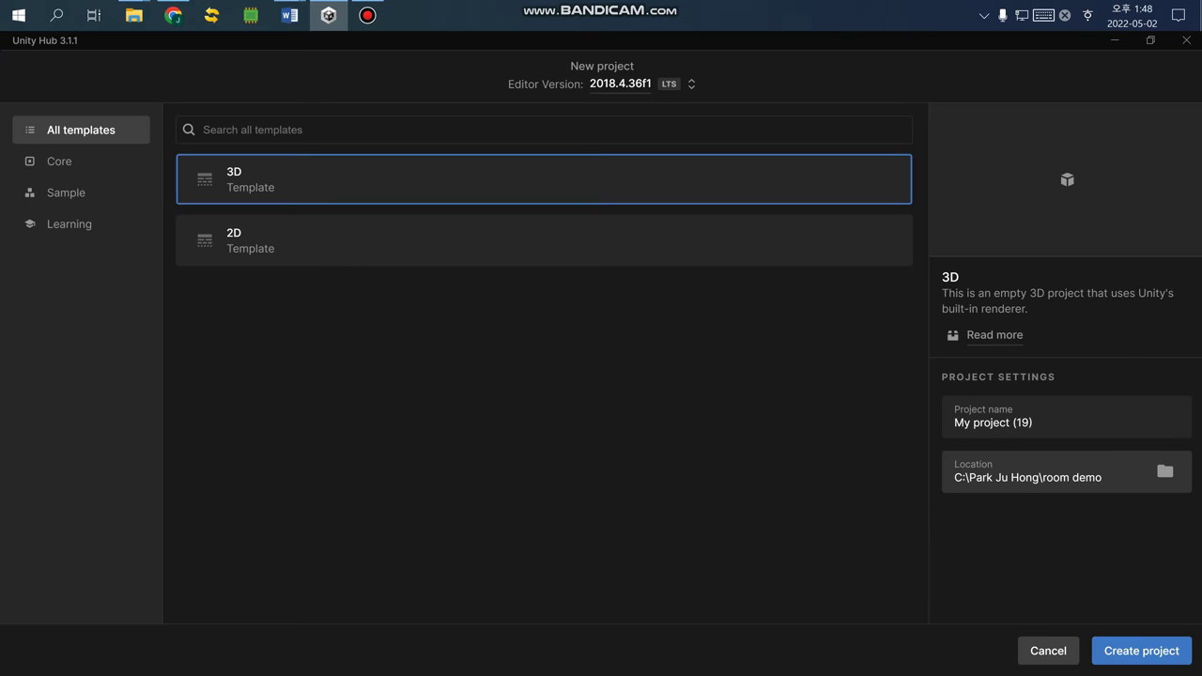
left_click(1164, 470)
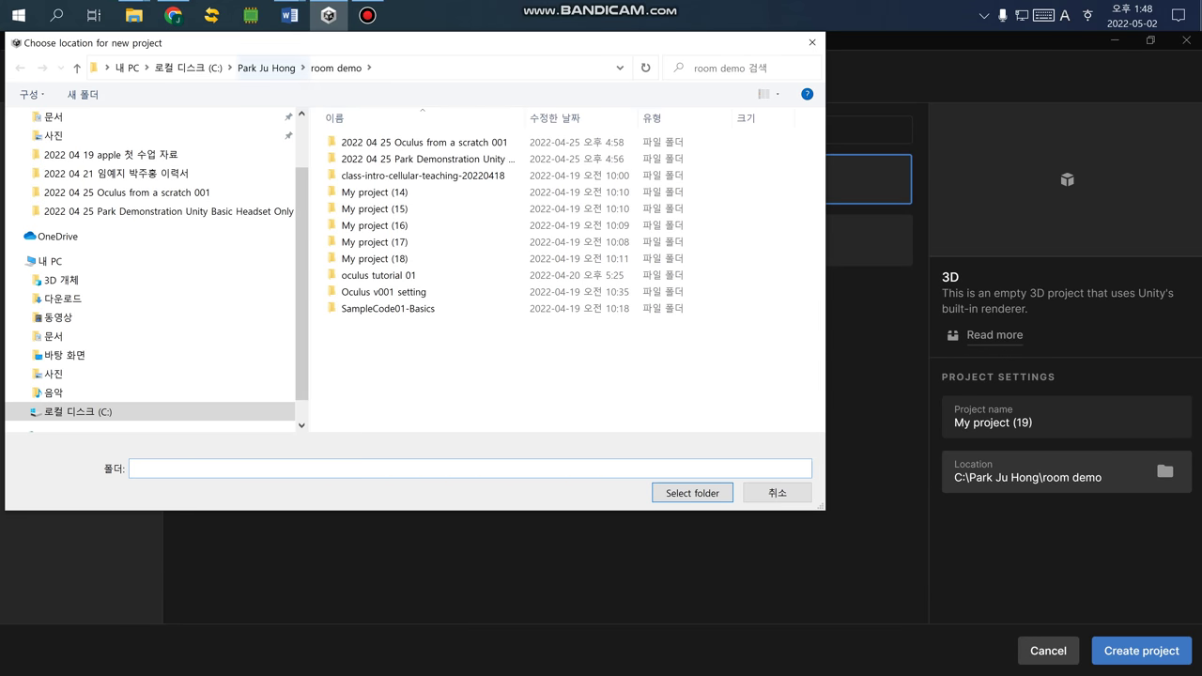
Set the project location to the 2022 05 31 AR VR Studio Course Materials folder.
left_click(265, 67)
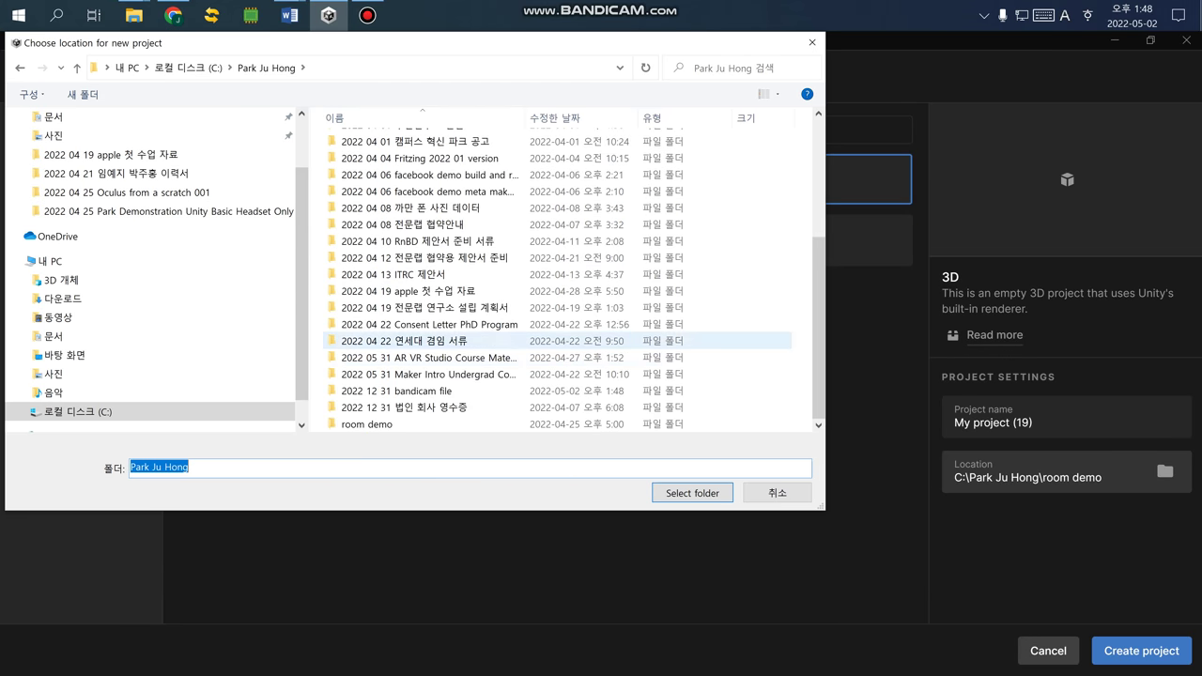
double_click(427, 358)
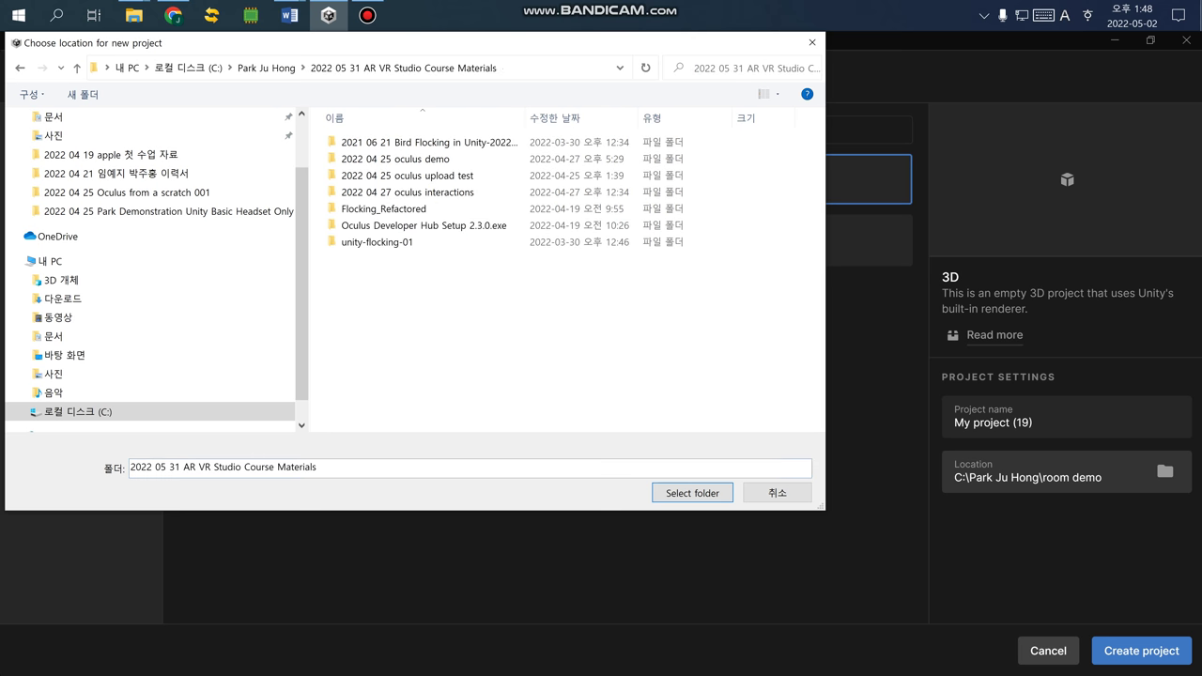
left_click(692, 493)
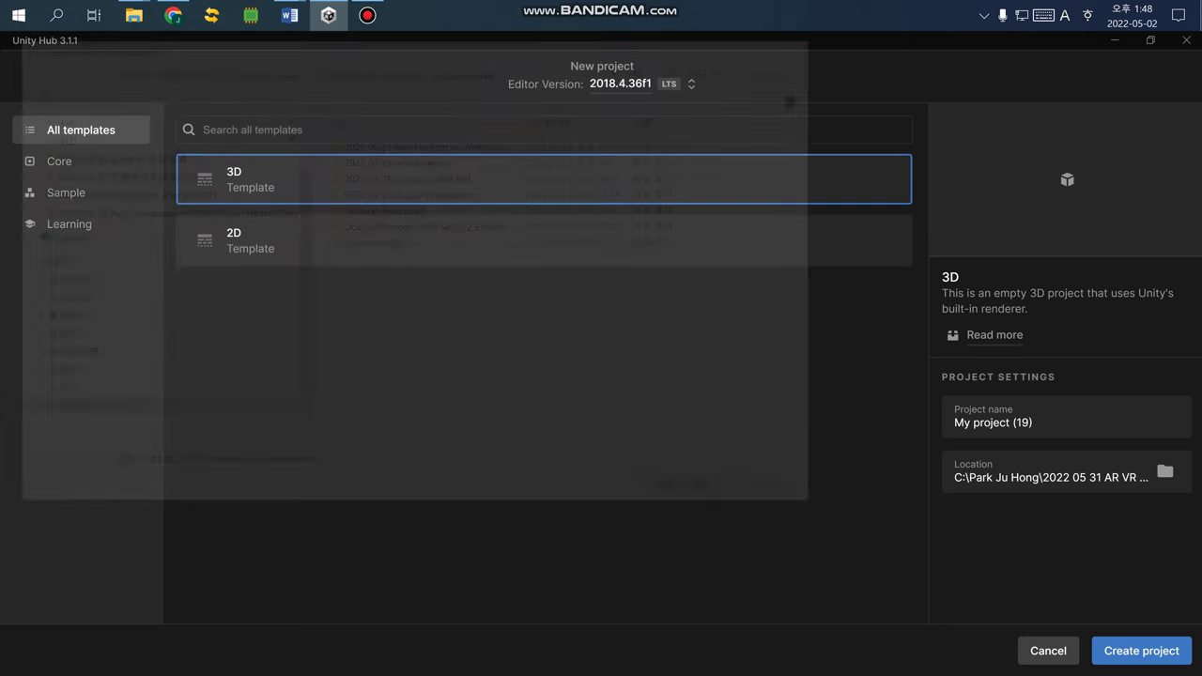
Name the project ArduioDemo001 and create it.
left_click(992, 422)
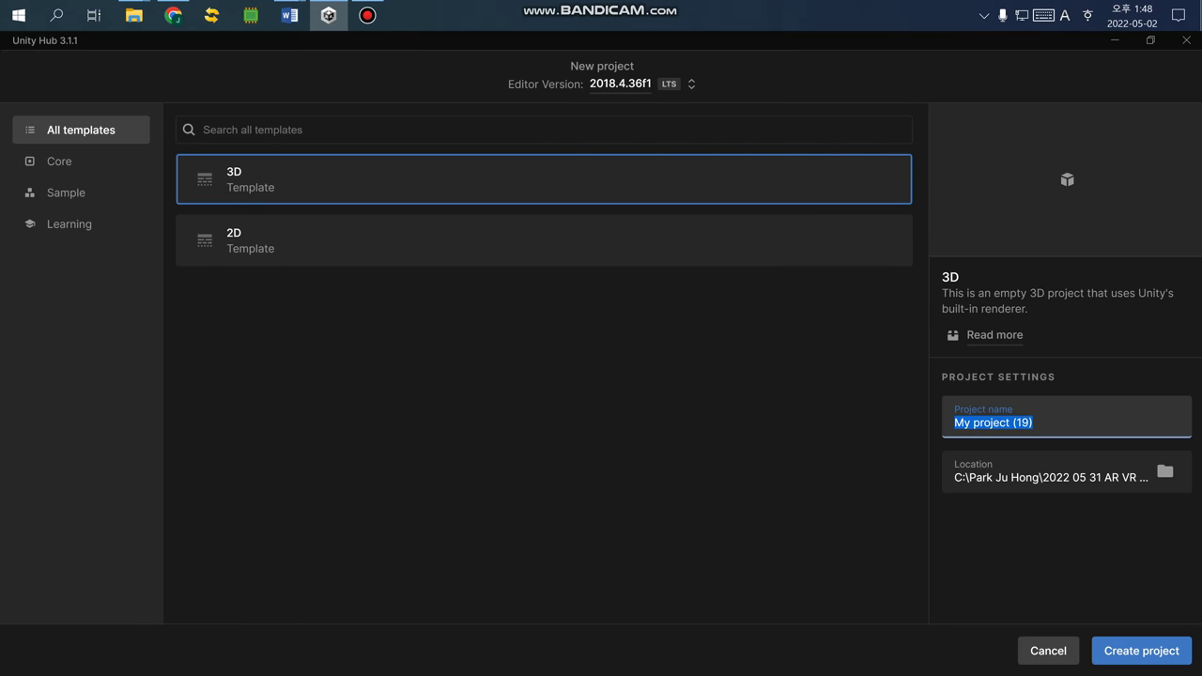
type("Ardun")
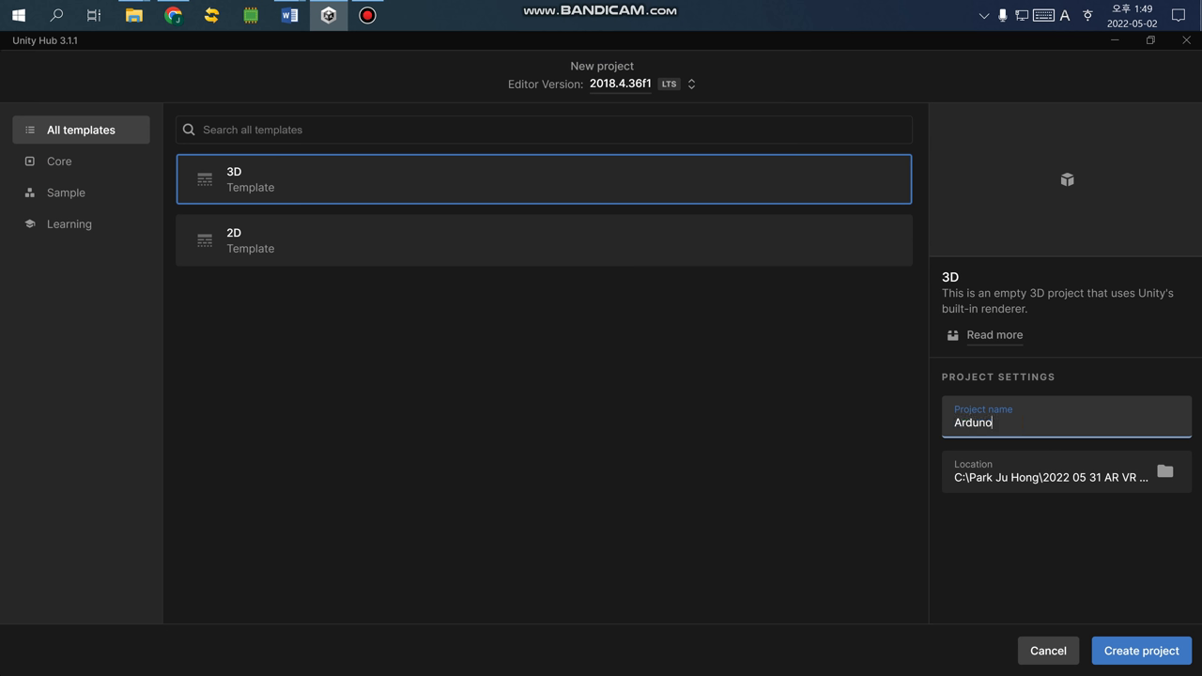
key("BackSpace")
type("io")
type("Demo")
type("001")
key("Return")
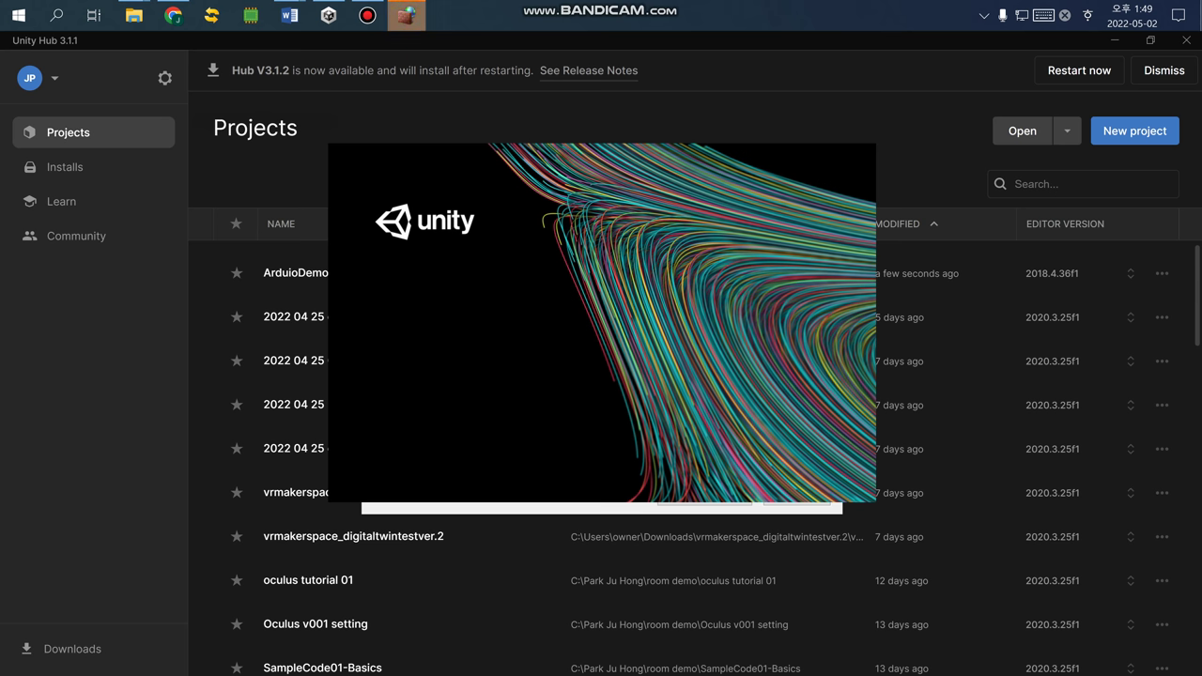
Allow the Unity Editor through the Windows firewall and maximize the editor window.
mouse_move(406, 15)
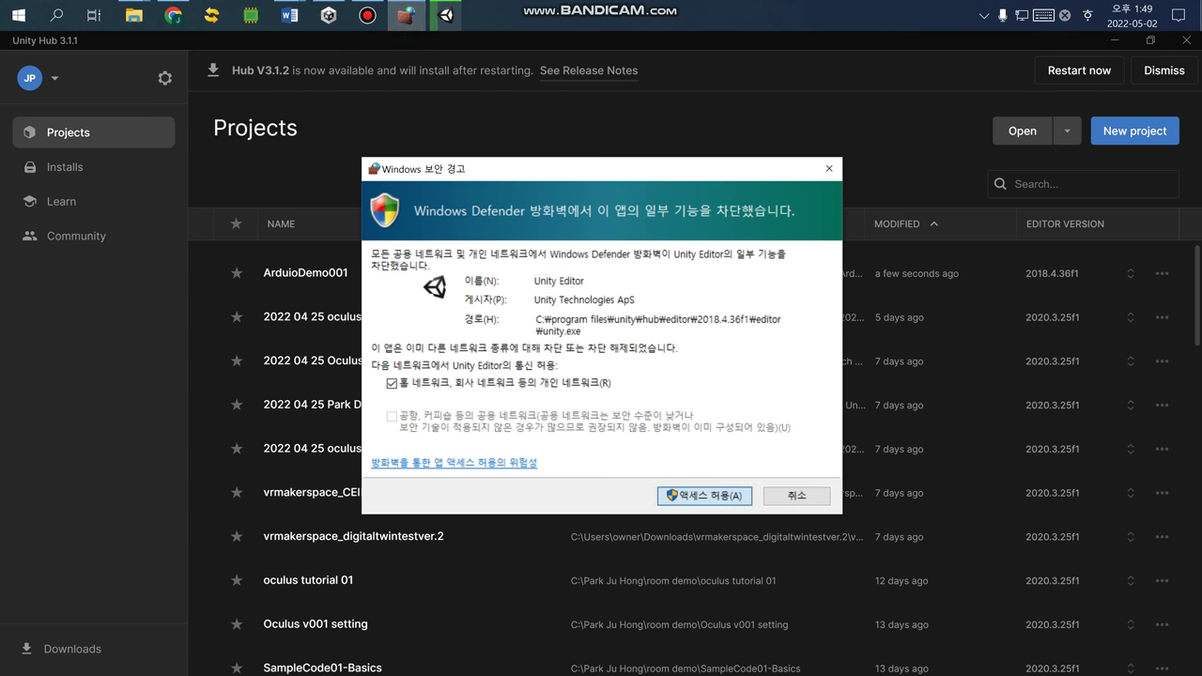
left_click(704, 495)
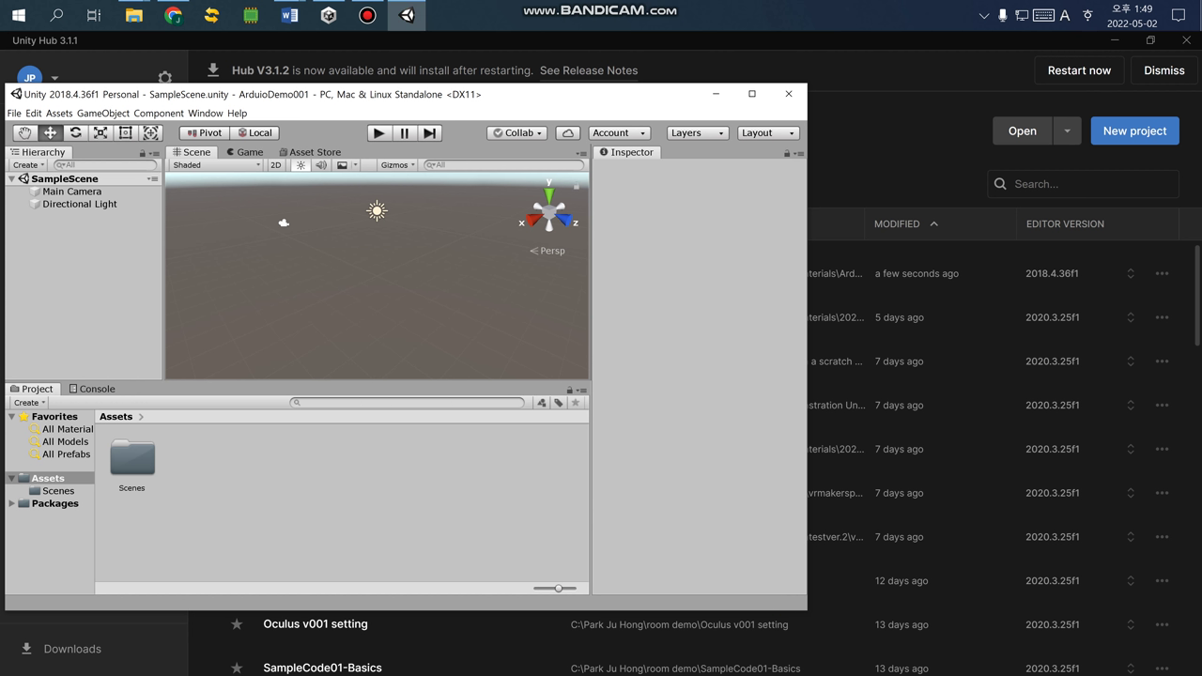
left_click(751, 94)
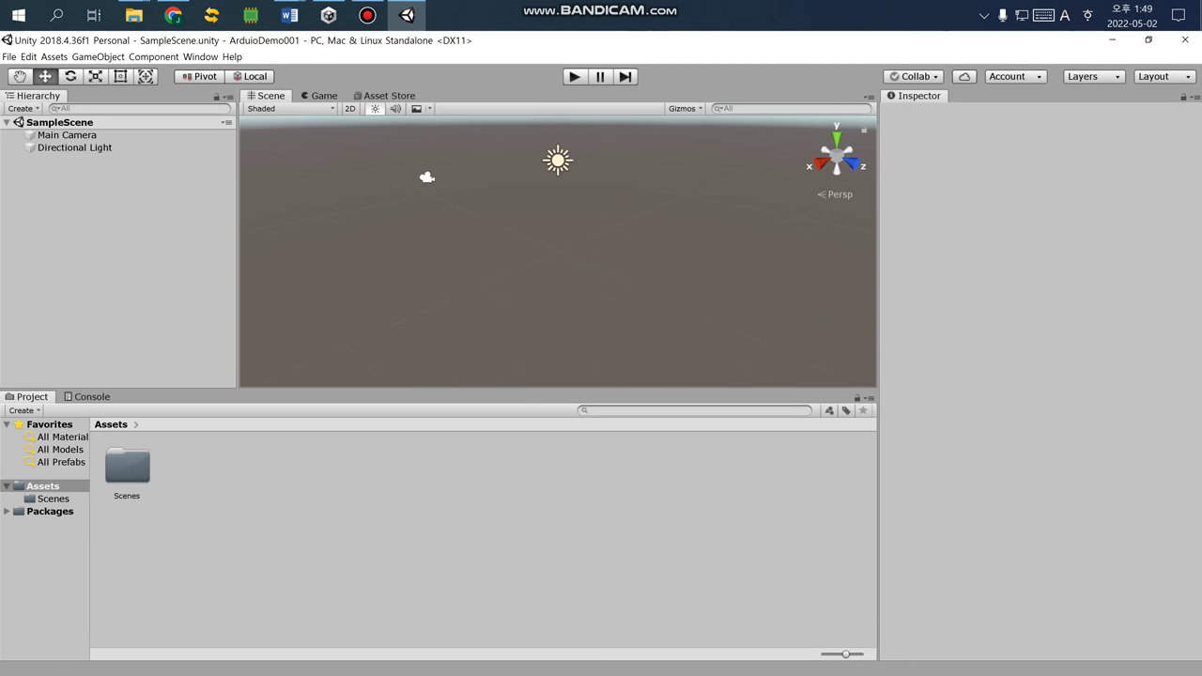
Open the Asset Store window and search it for 'ardunity'.
left_click(200, 56)
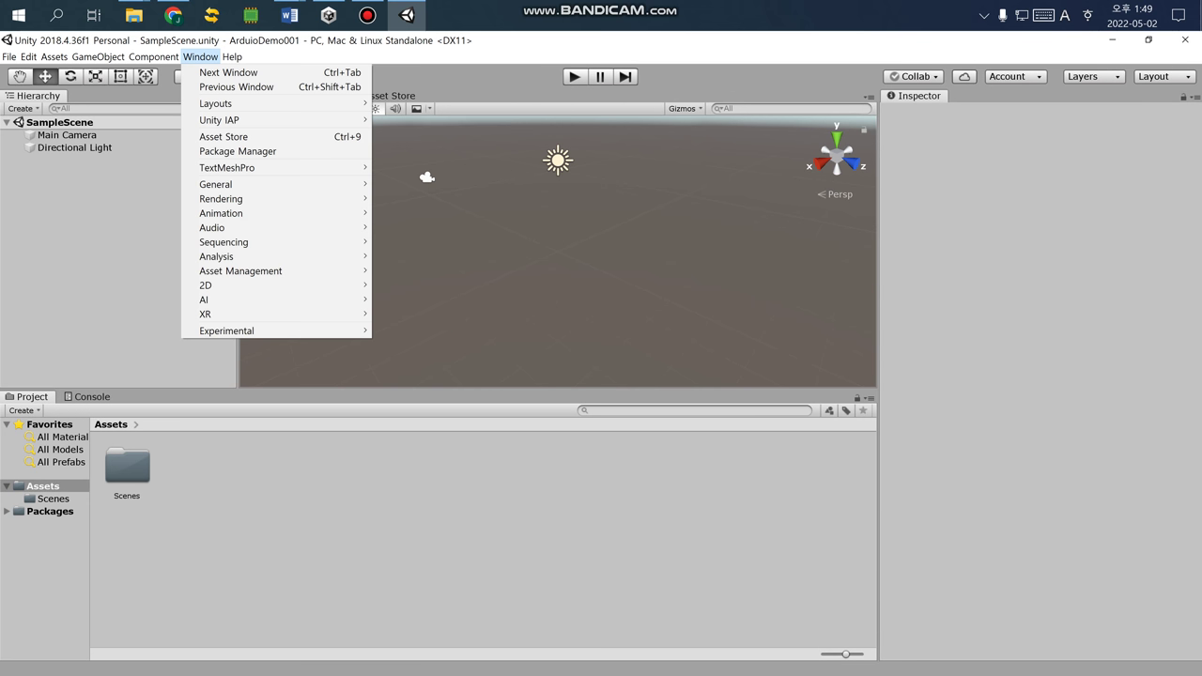
left_click(224, 137)
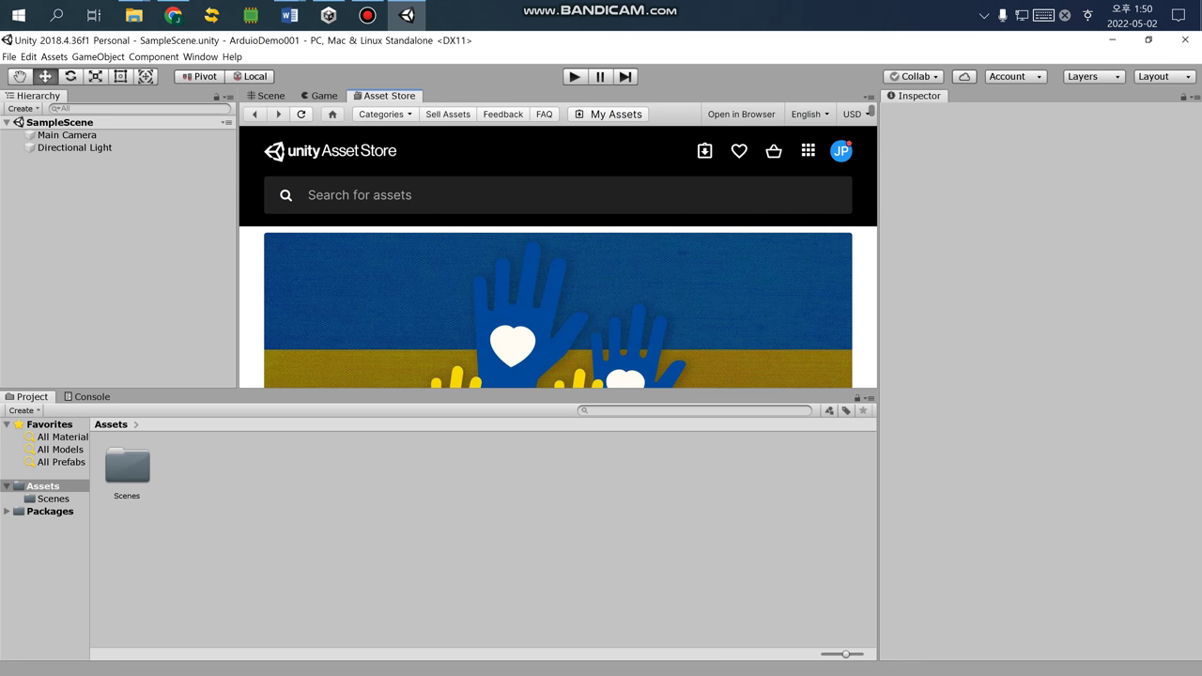
left_click(308, 194)
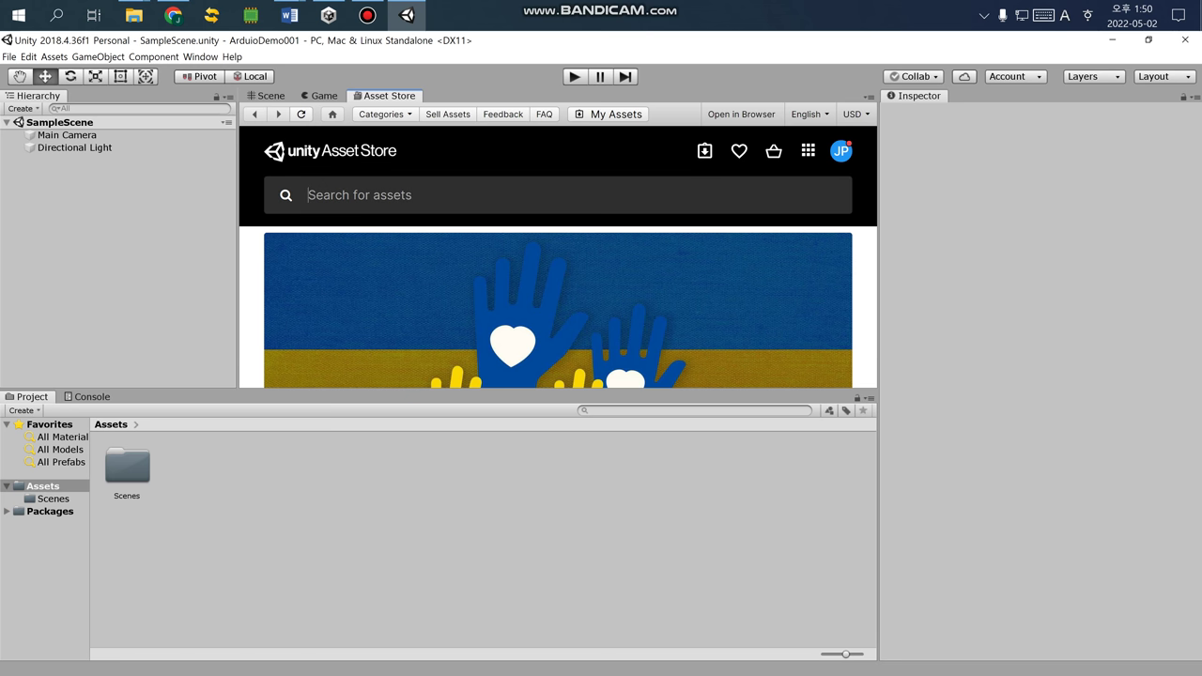
type("ar")
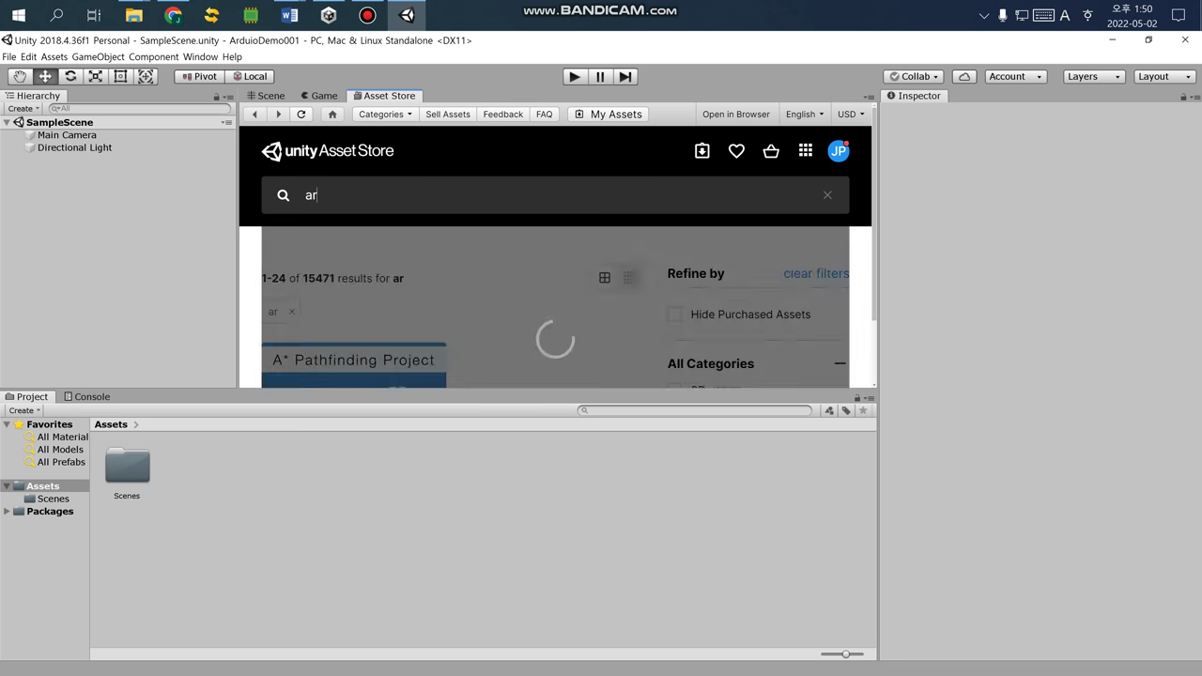
type("du")
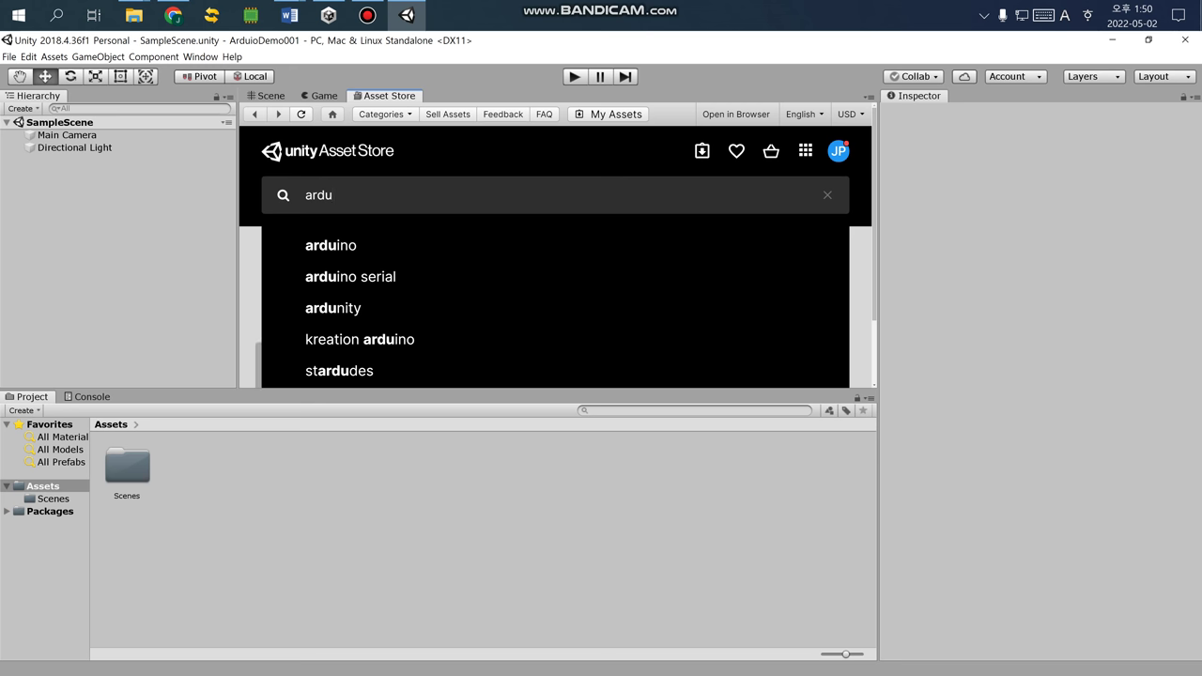
key("Down")
key("Down")
key("Down")
key("Return")
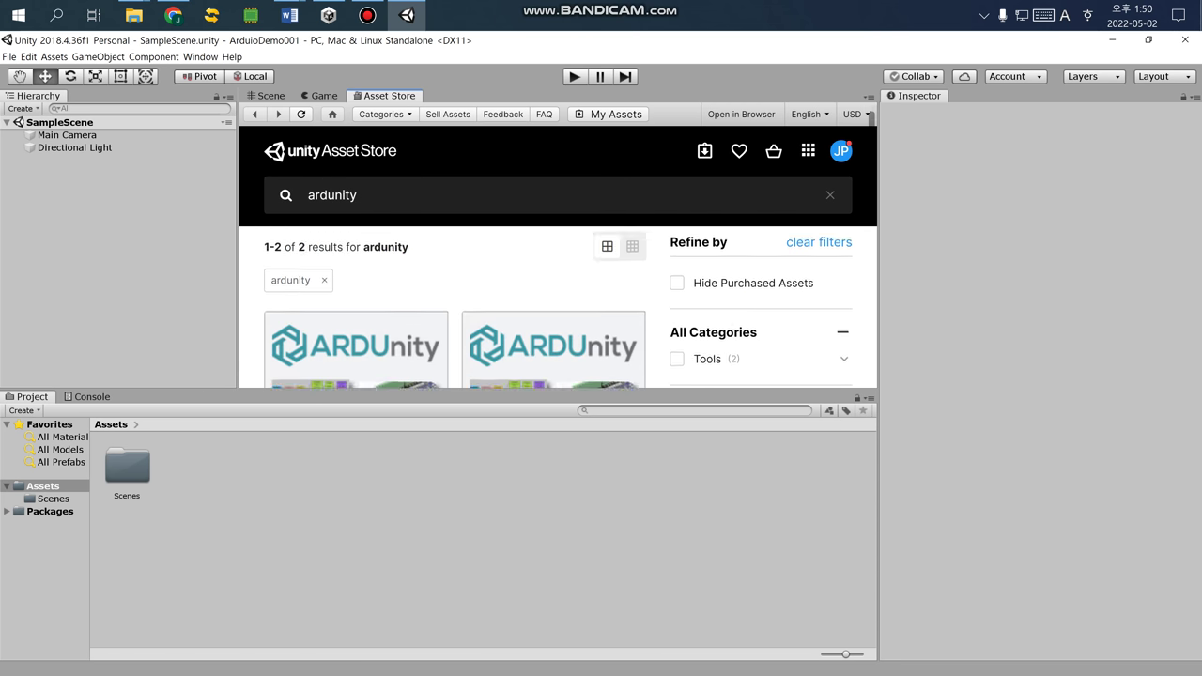
scroll(357, 282, "down", 1)
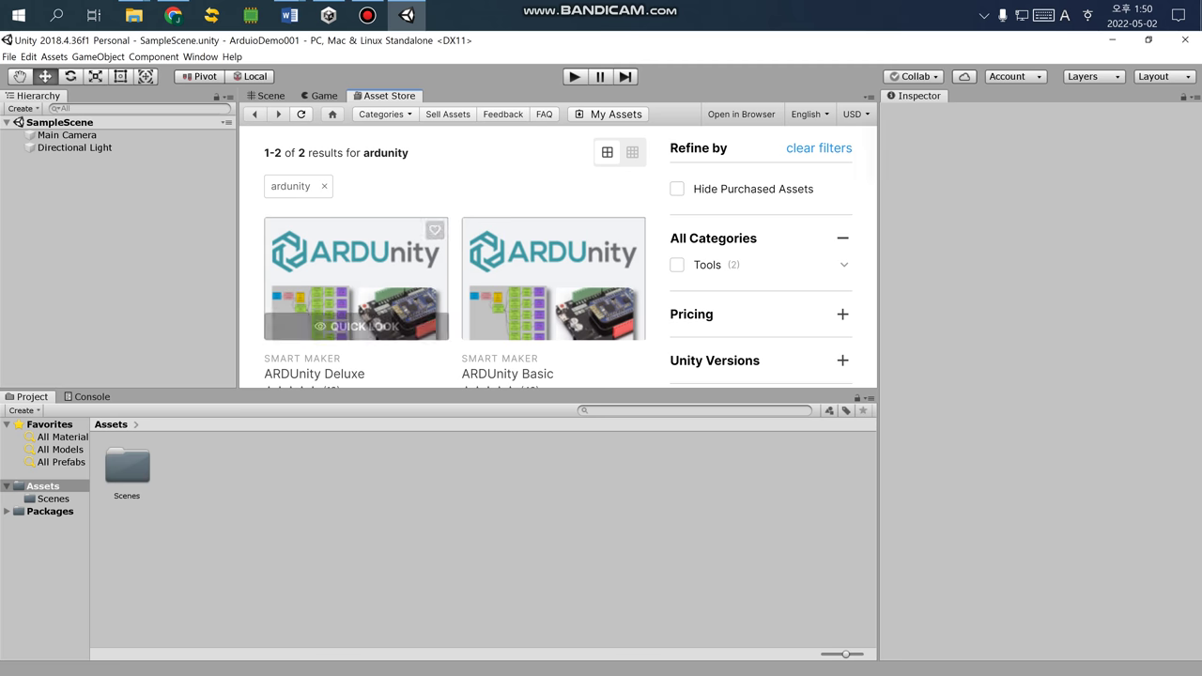
Download ARDUnity Basic from its Quick Look and import all its files into Assets.
left_click(554, 325)
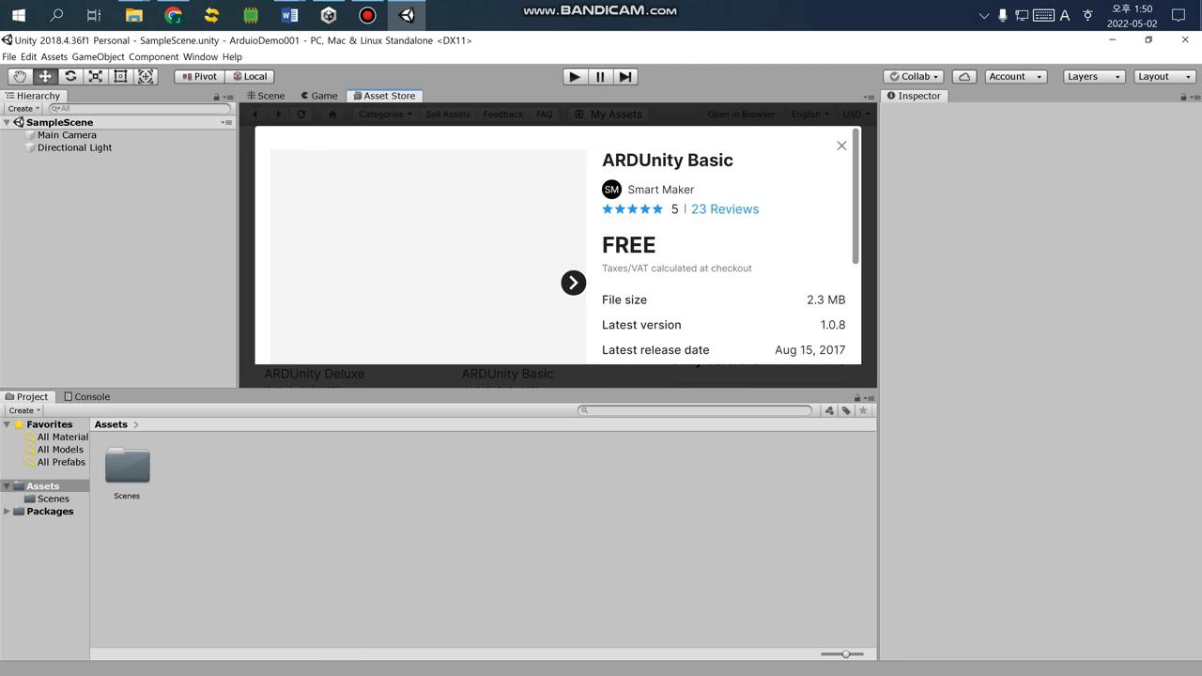
scroll(558, 245, "down", 2)
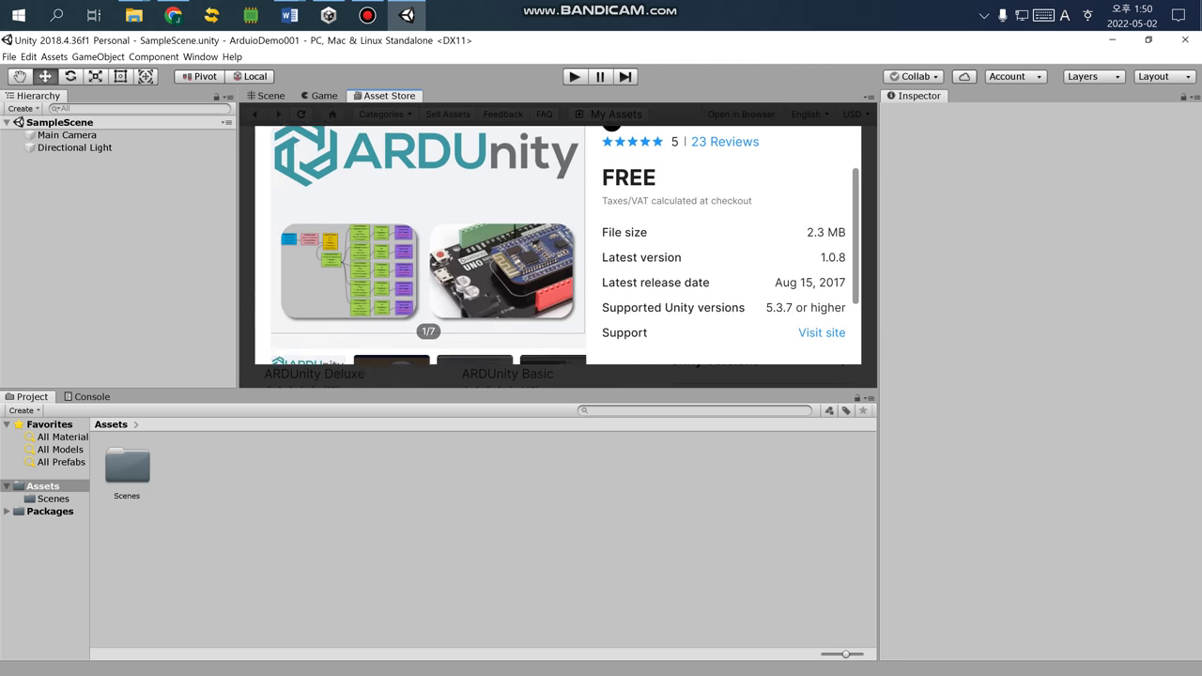
left_click(661, 322)
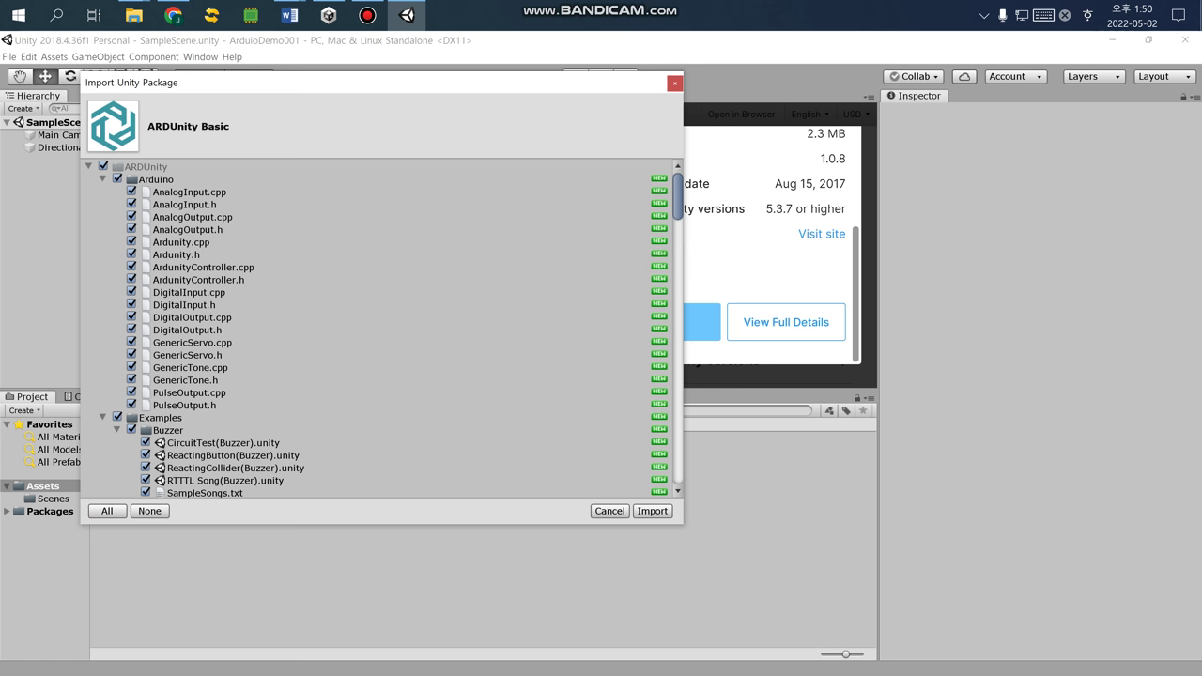
left_click(652, 511)
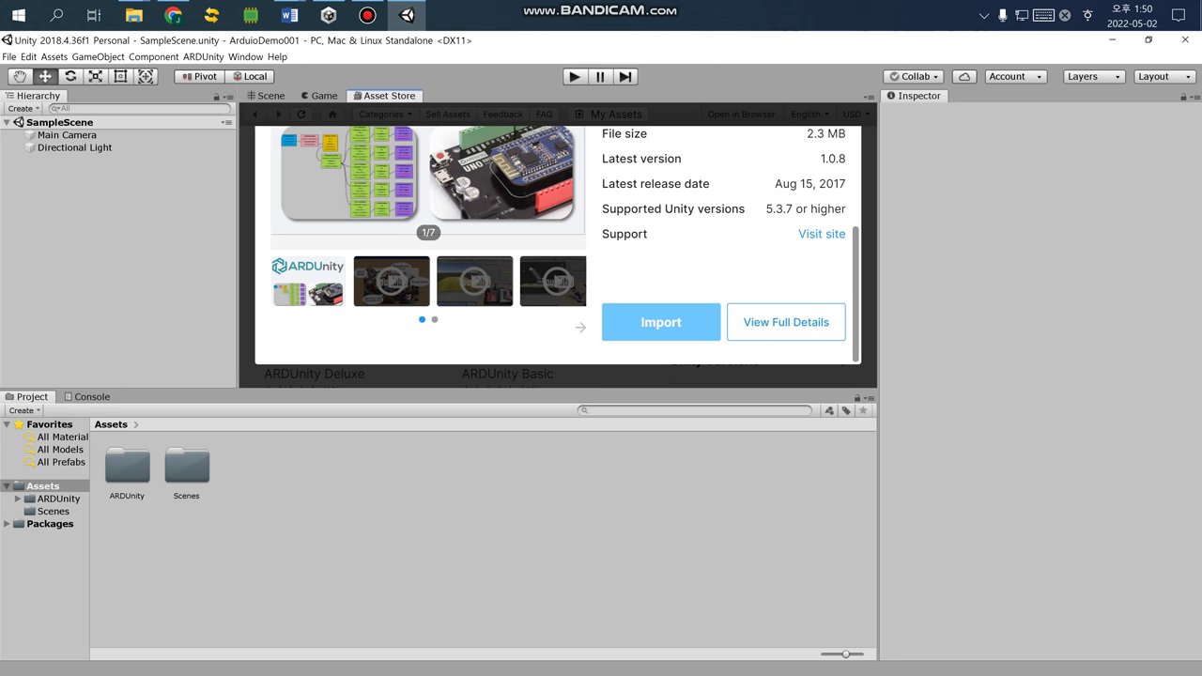
Browse the ARDUnity folder's subfolders in the Project window, stepping through to Resource.
left_click(58, 498)
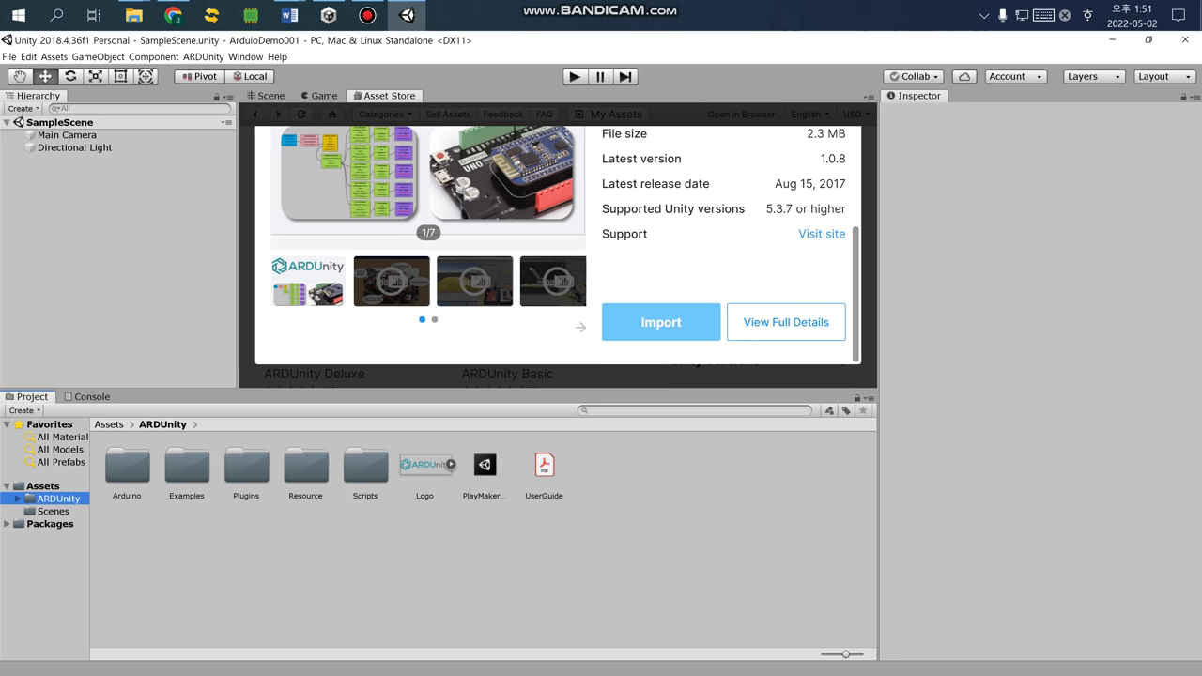
left_click(128, 465)
key("Right")
key("Right")
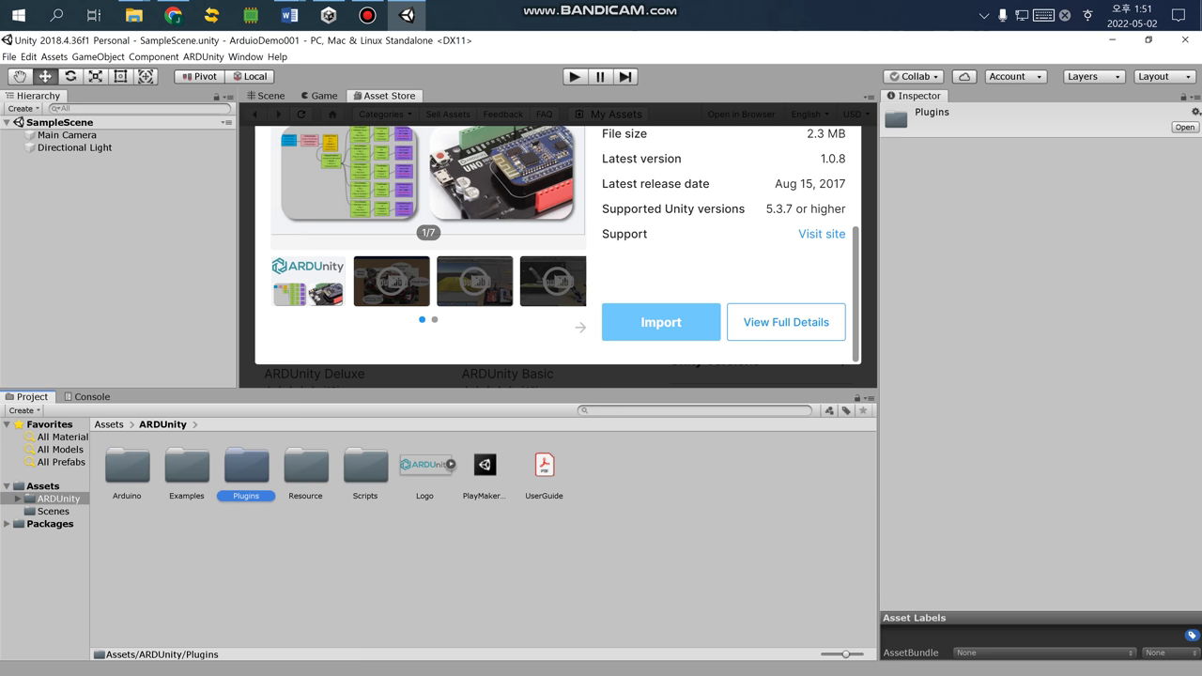
key("Right")
left_click(367, 14)
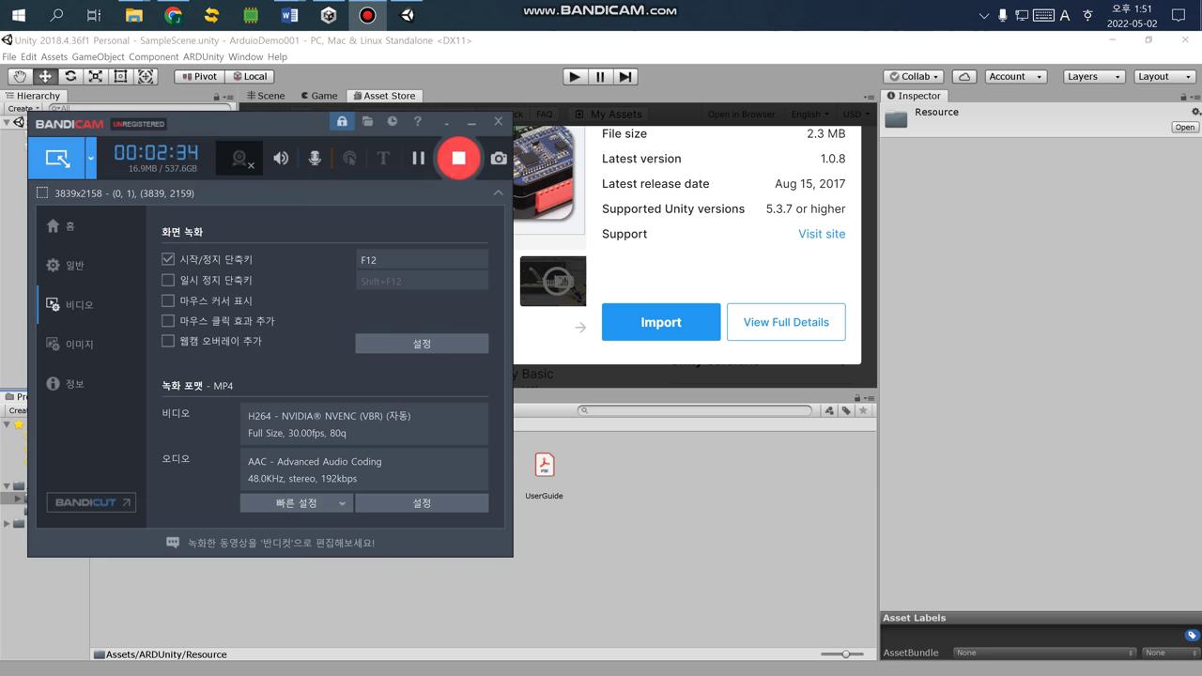
left_click(367, 14)
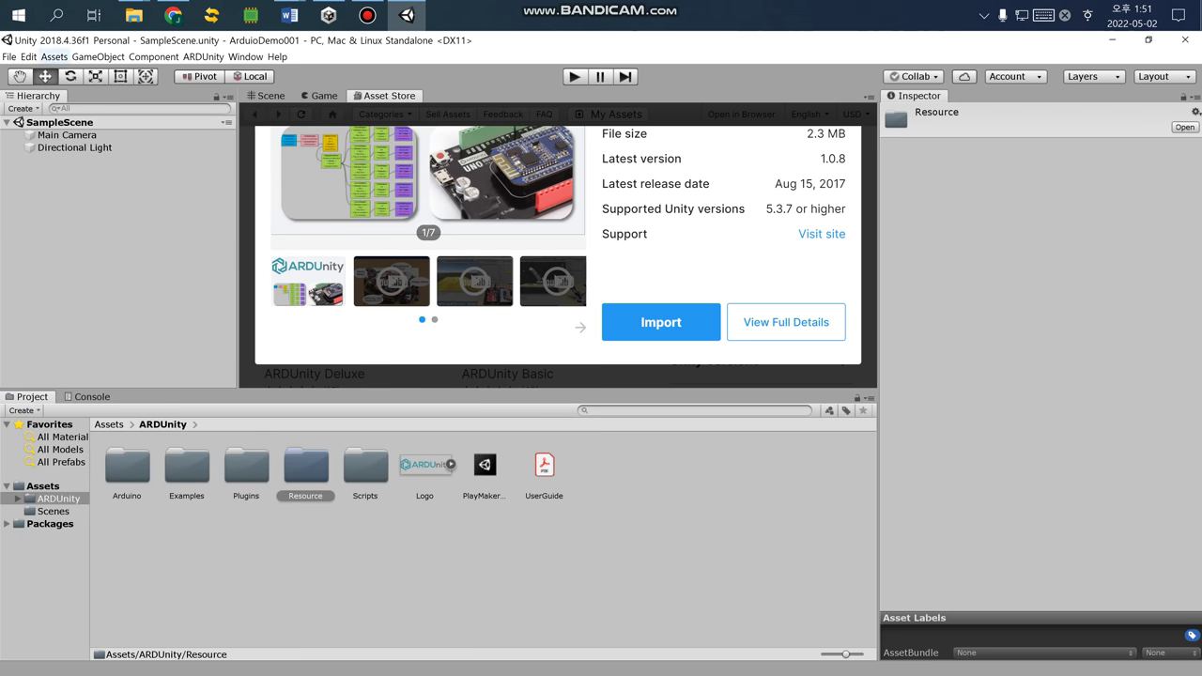
Open Project Settings on the Player page and enlarge the settings window.
left_click(28, 56)
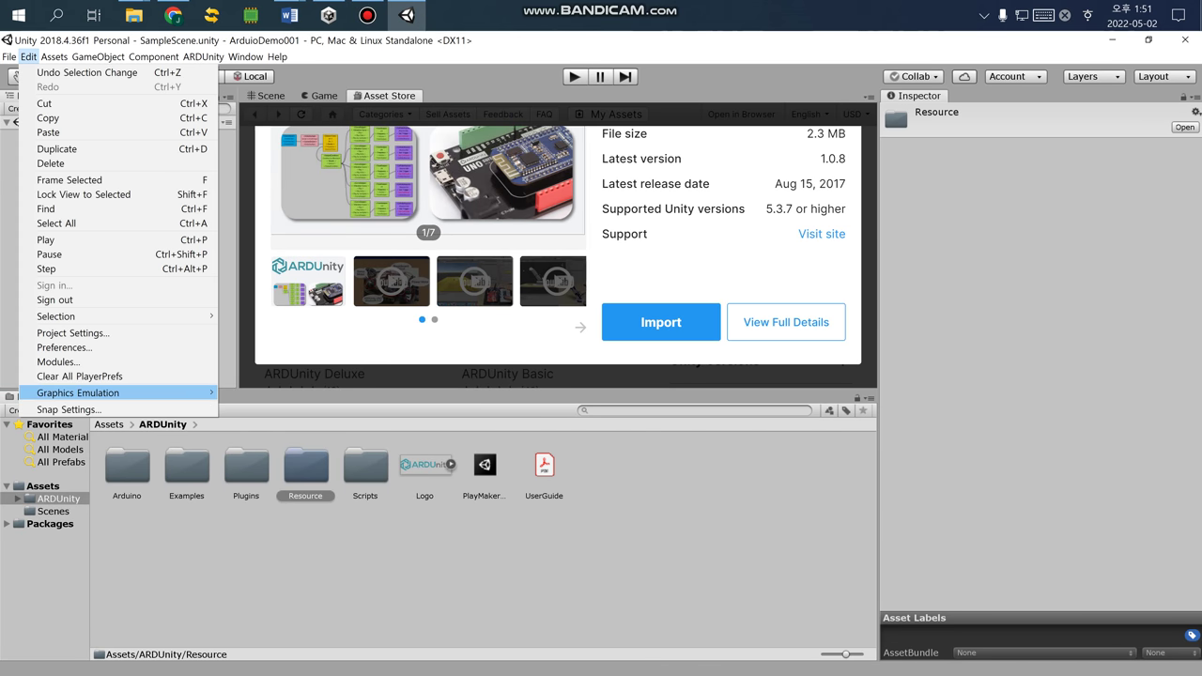
left_click(72, 333)
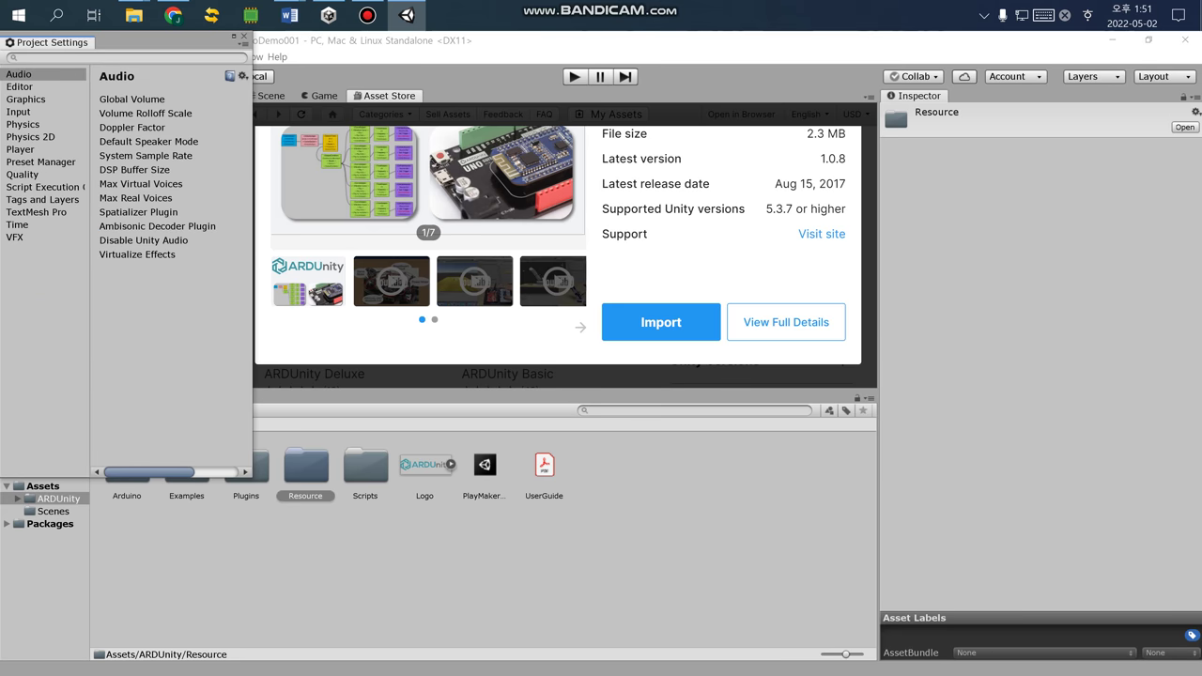
left_click_drag(47, 43, 289, 122)
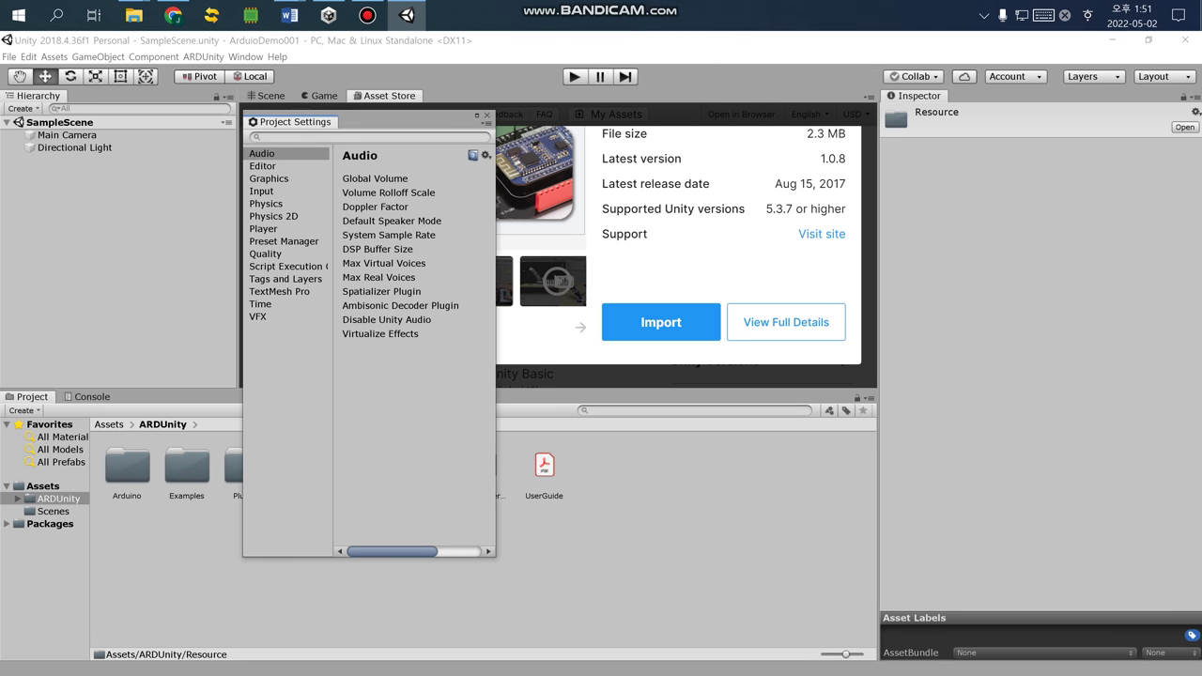
left_click(262, 228)
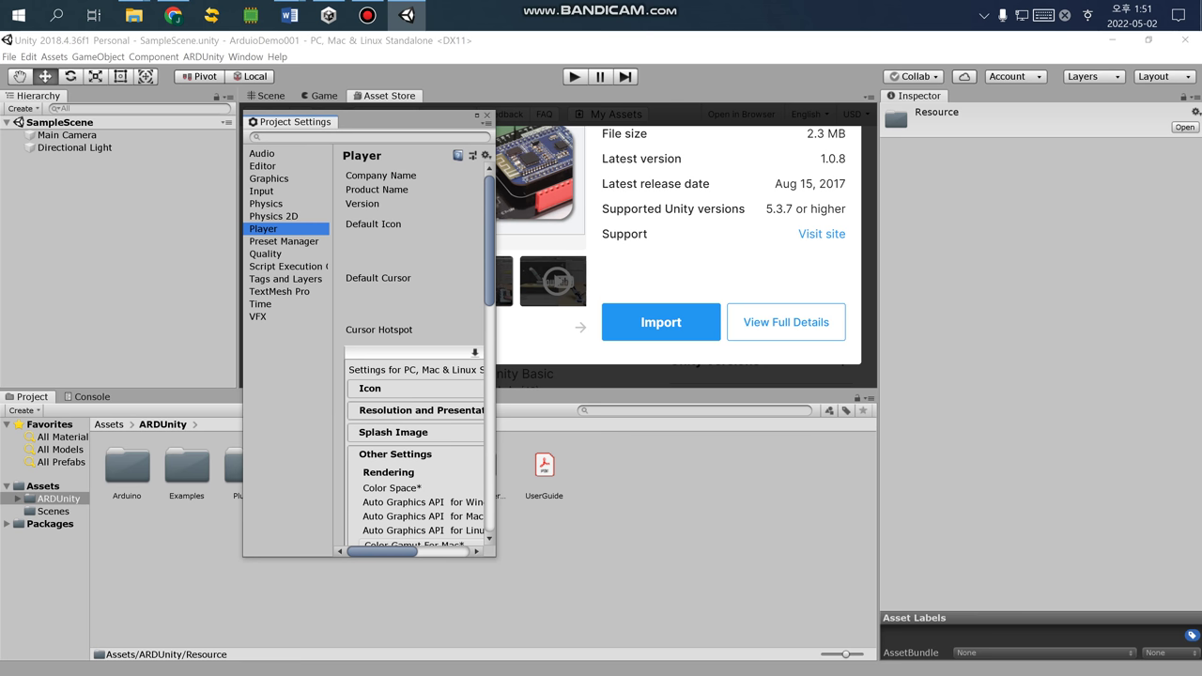
left_click_drag(494, 556, 973, 638)
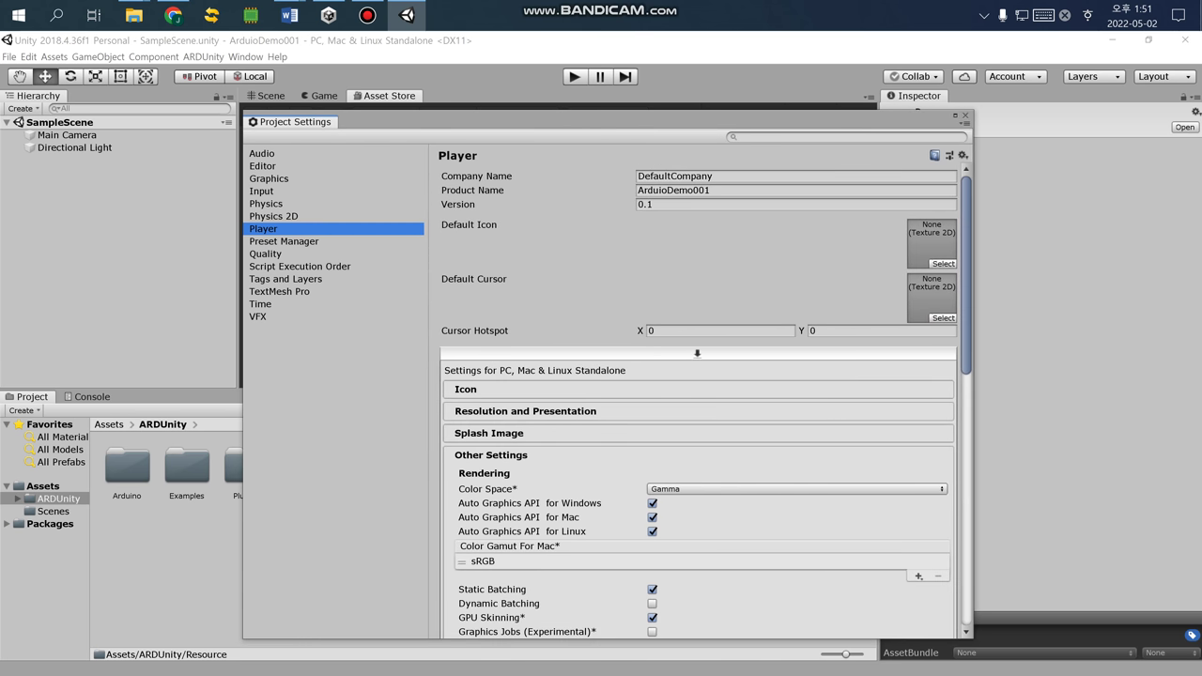
Set Scripting Runtime Version to .NET 3.5 Equivalent under Configuration.
scroll(699, 403, "down", 5)
scroll(699, 404, "down", 1)
scroll(699, 404, "down", 3)
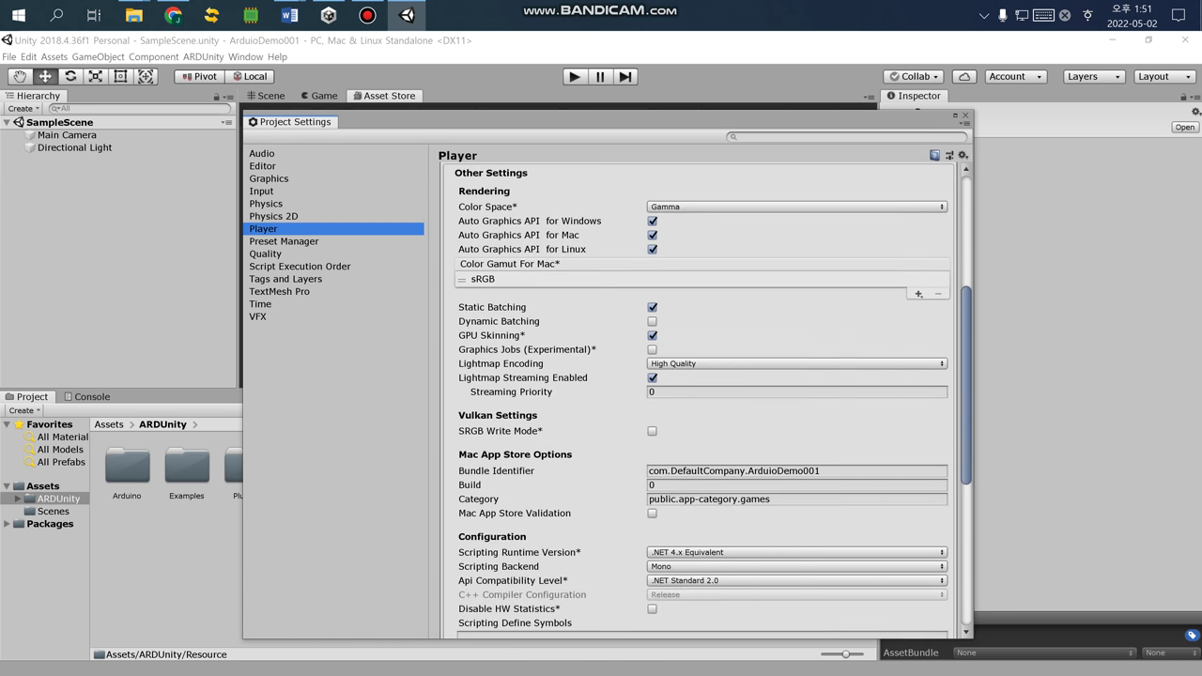
scroll(699, 403, "down", 2)
scroll(699, 403, "down", 3)
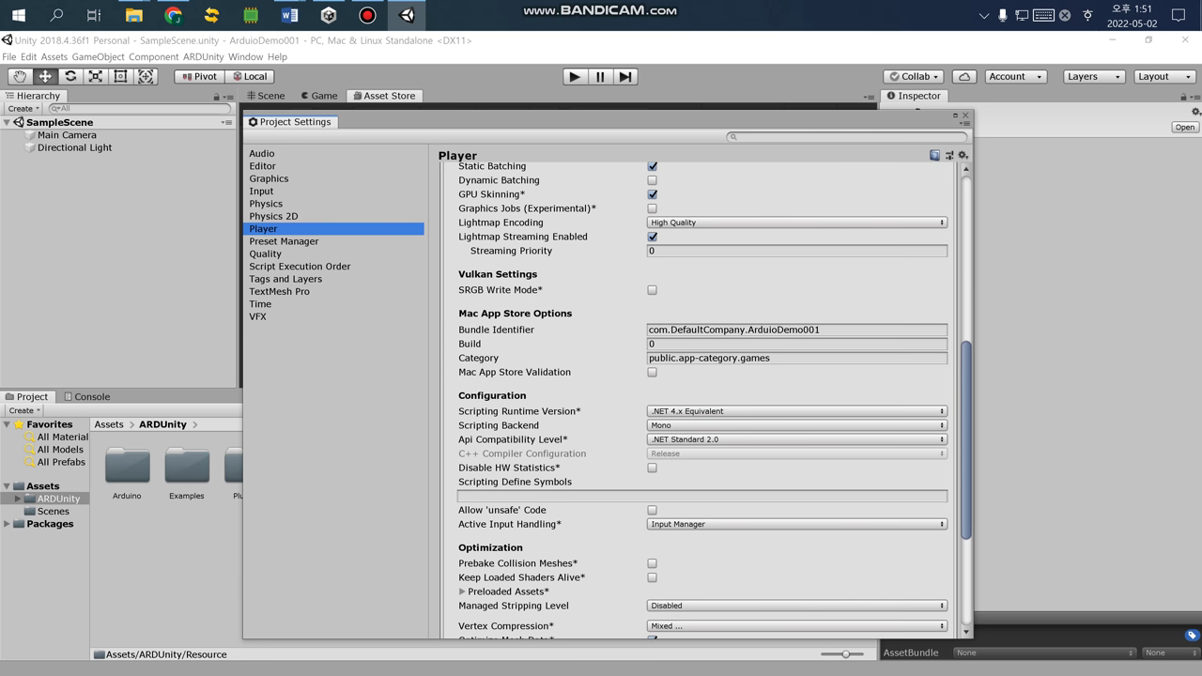
scroll(699, 404, "down", 5)
scroll(699, 404, "down", 3)
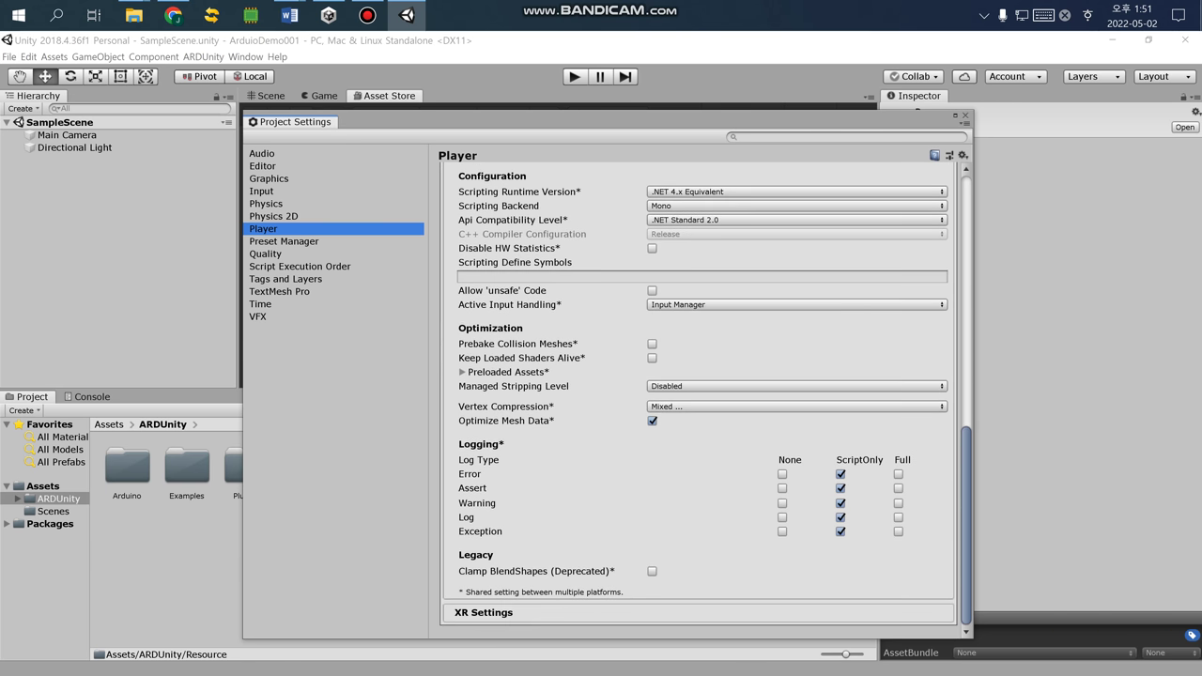
scroll(507, 469, "up", 3)
scroll(507, 470, "up", 2)
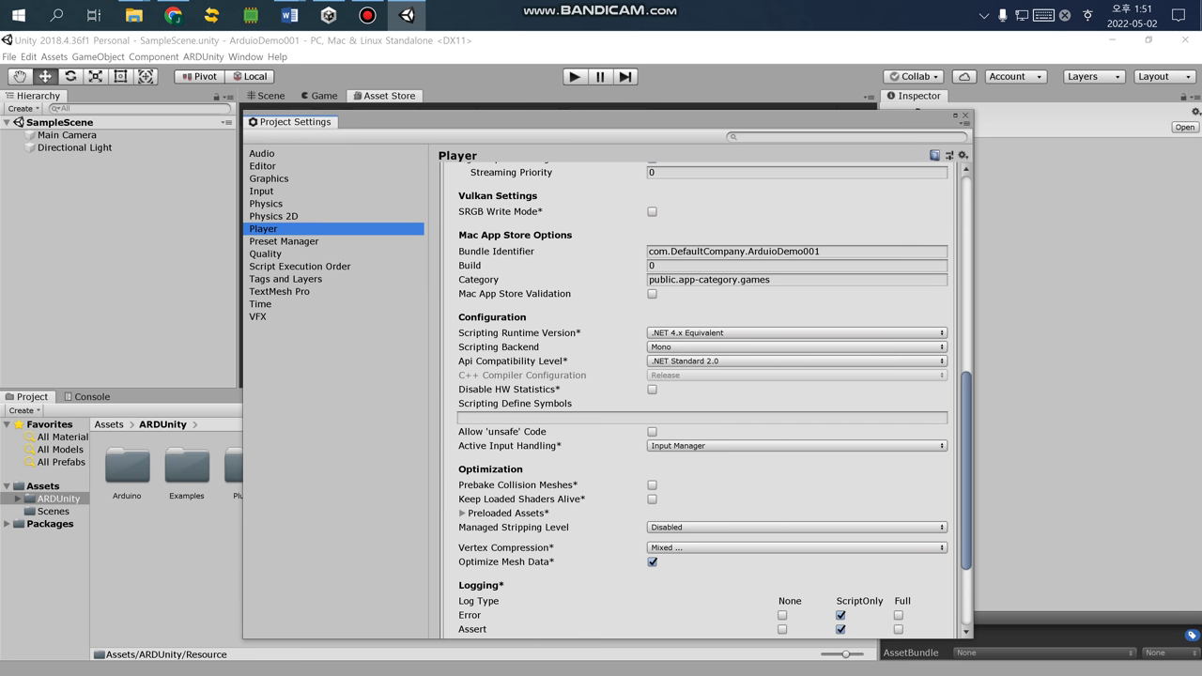
left_click(796, 332)
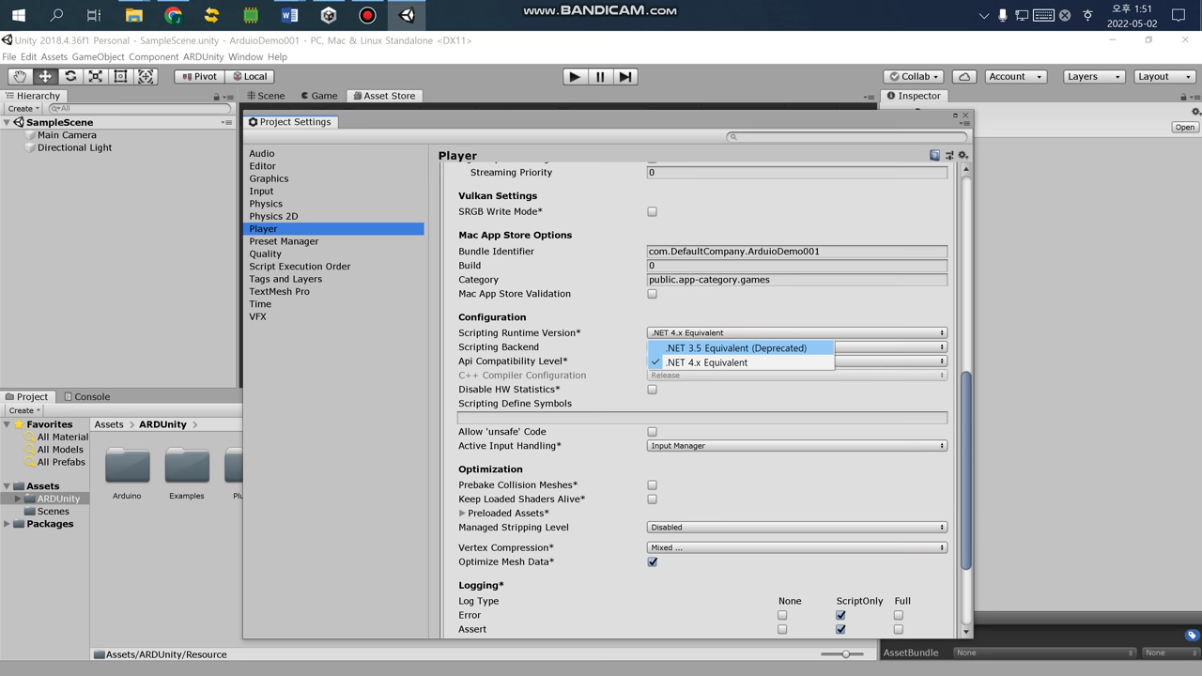
left_click(737, 348)
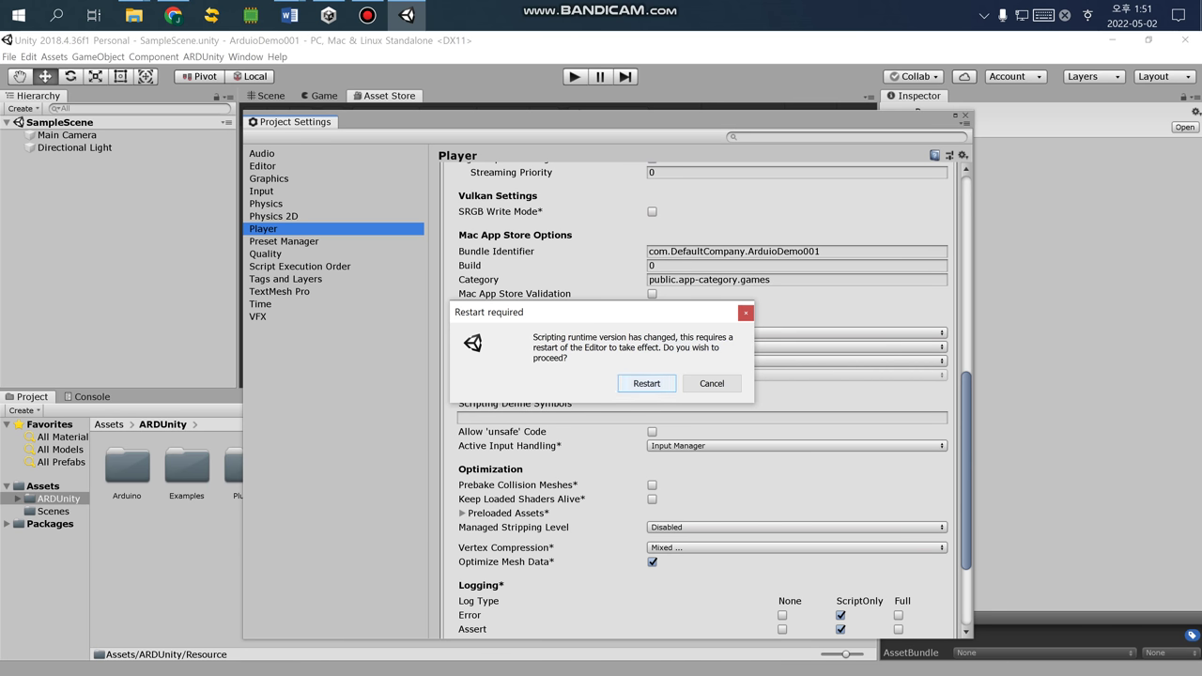
Confirm the editor restart so the .NET 3.5 runtime is applied.
key("Return")
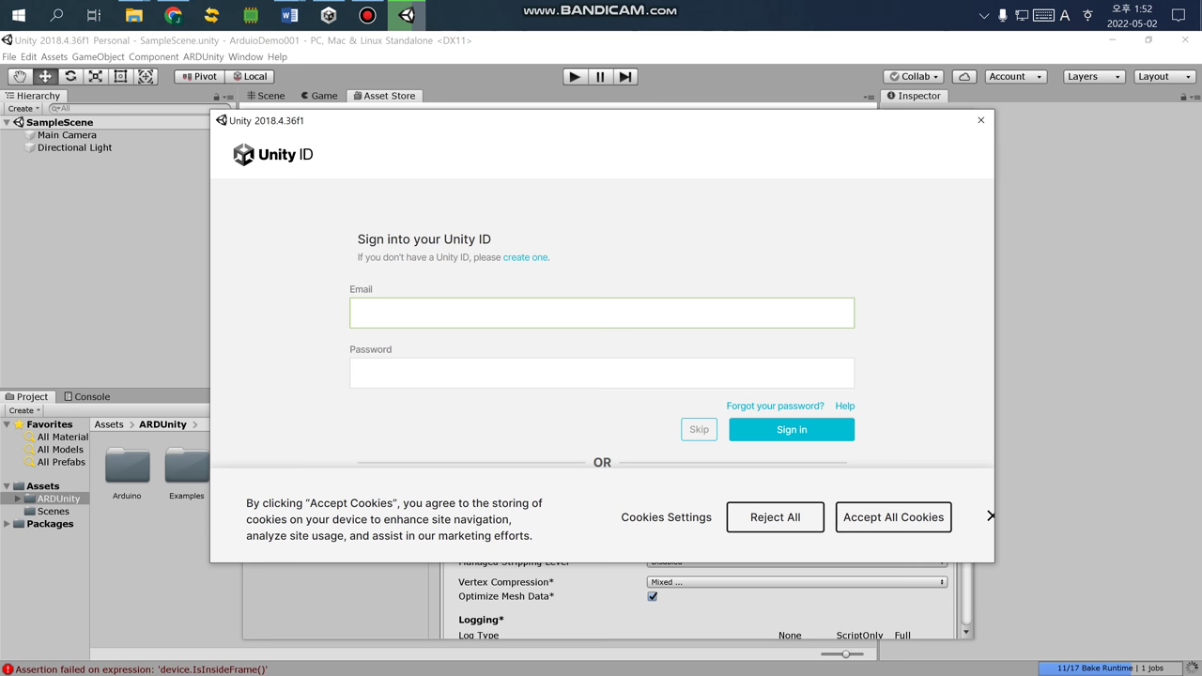
Accept cookies and sign in to Unity ID with the account e-mail and password.
left_click(893, 516)
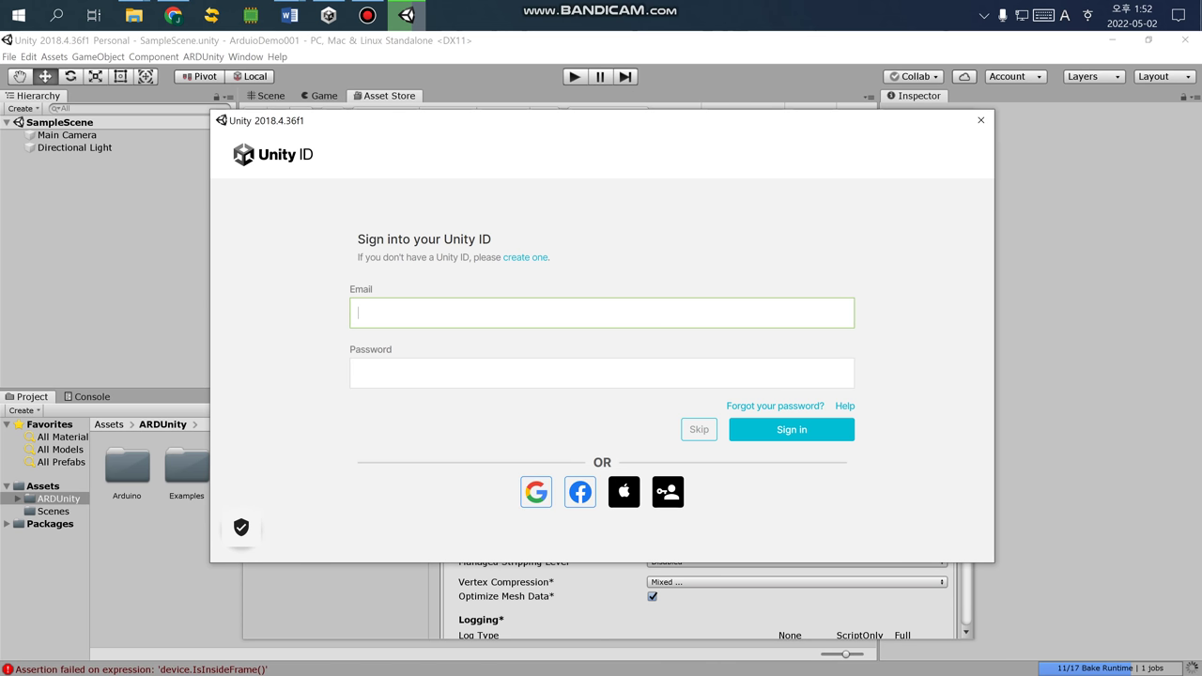
key("Tab")
type("**")
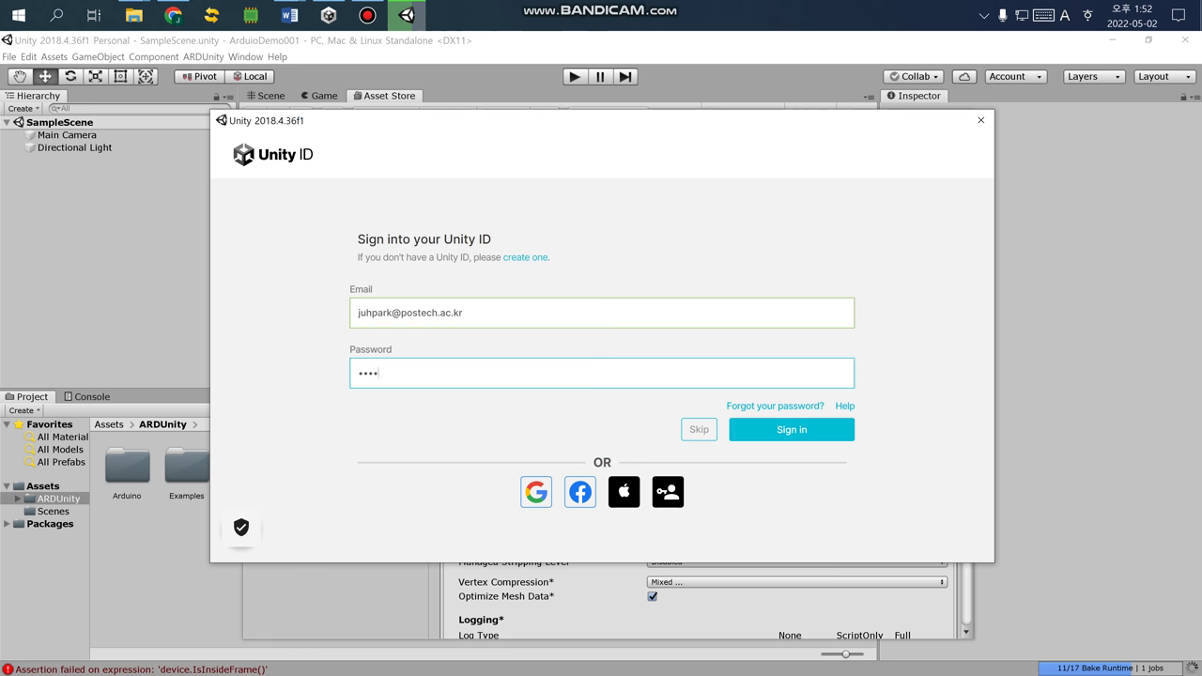
type("*********")
type("*")
key("Return")
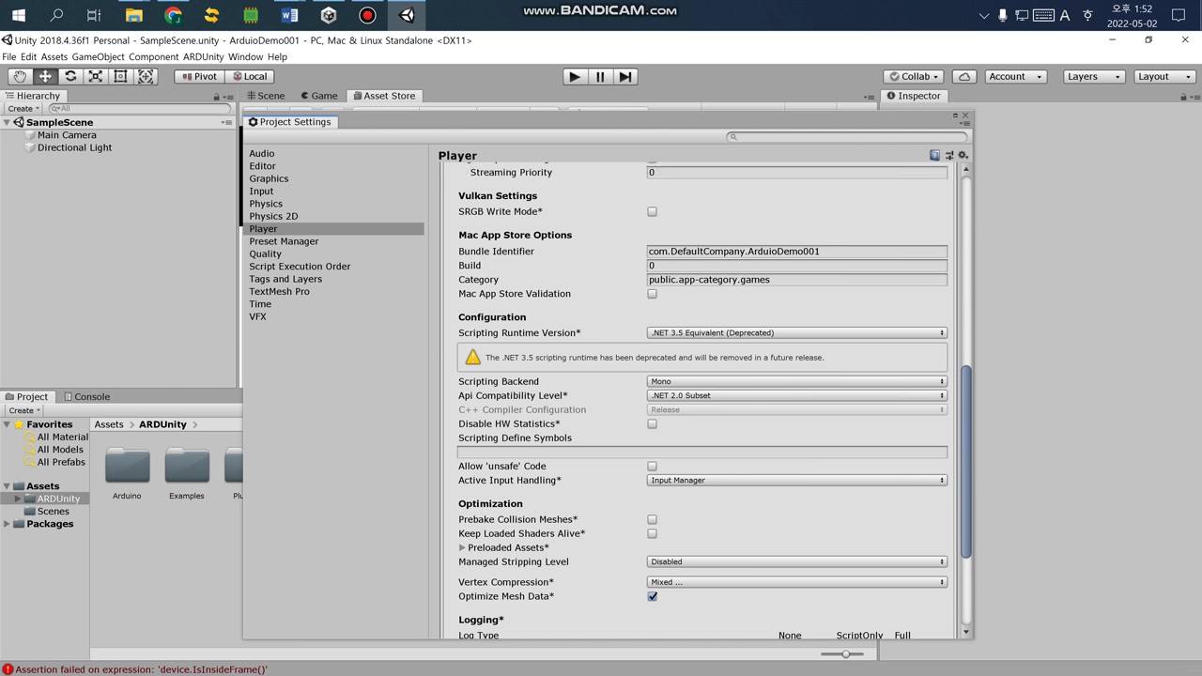
Pick .NET 2.0 from the Api Compatibility Level dropdown in Player Configuration.
left_click(796, 395)
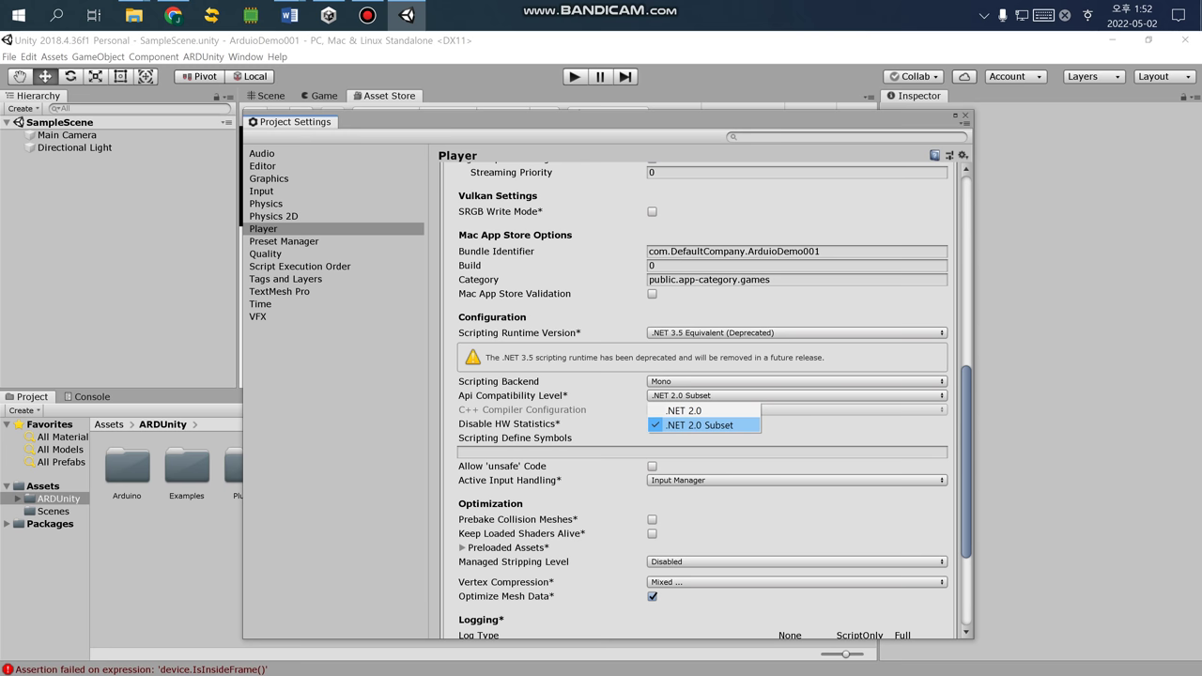
left_click(703, 411)
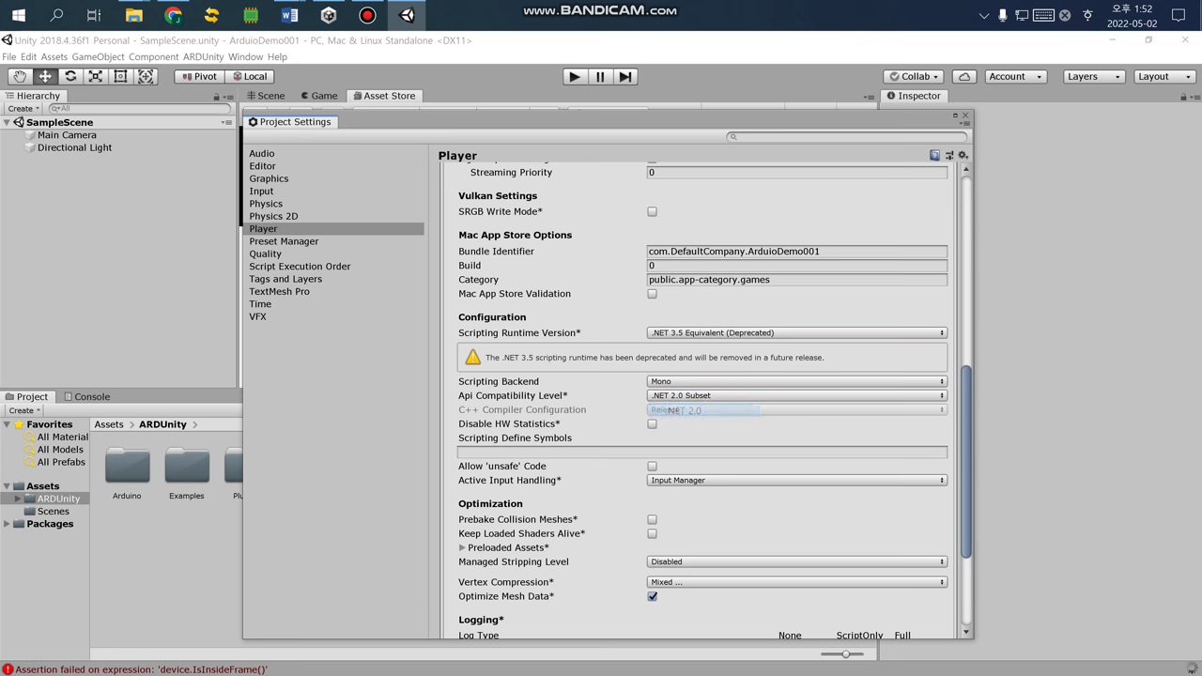
scroll(702, 394, "down", 3)
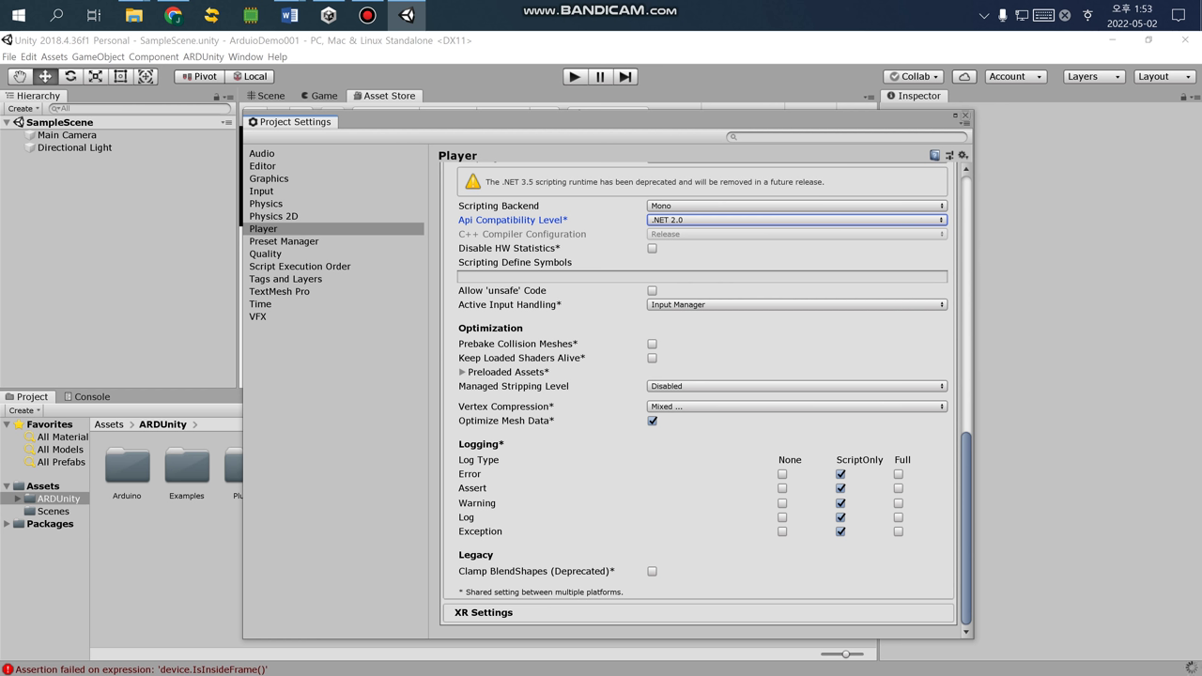
Close the floating Project Settings window, returning to the Asset Store tab and ARDUnity folder view.
left_click(964, 114)
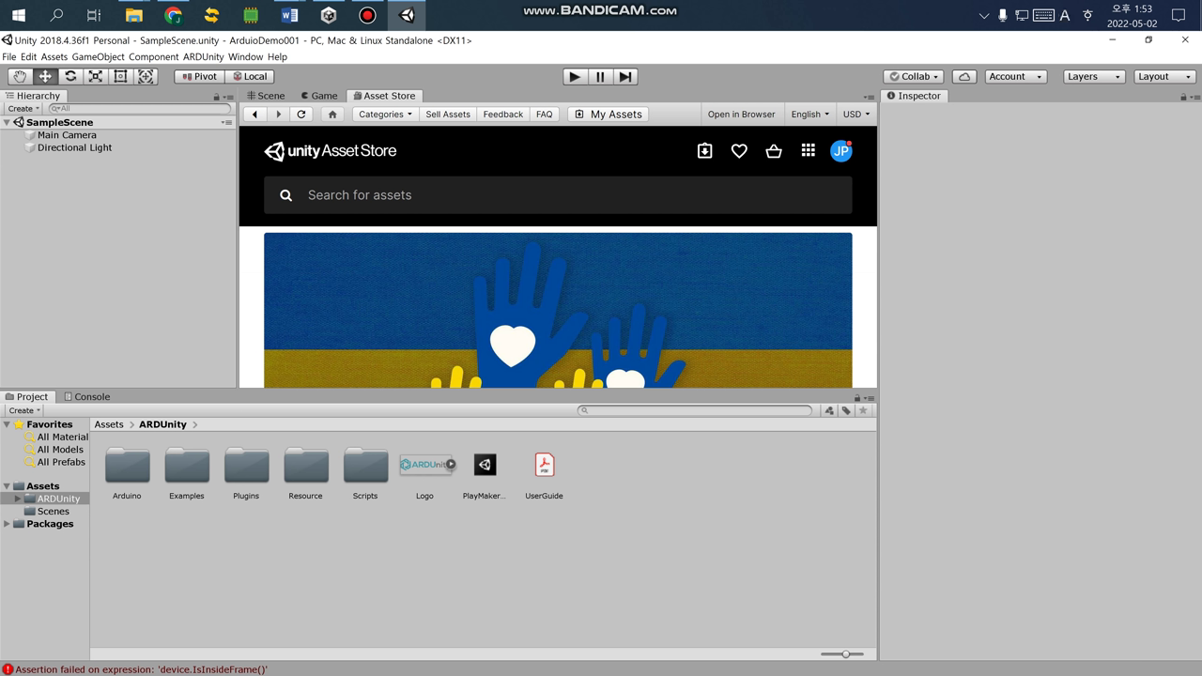
left_click(367, 15)
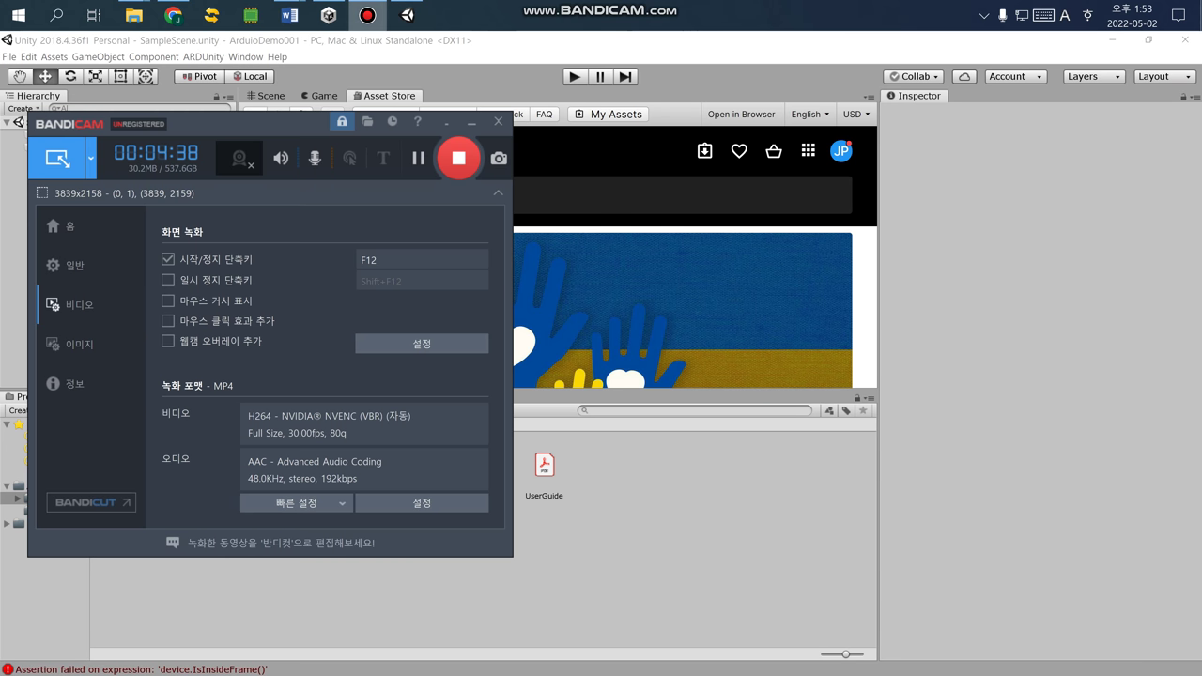